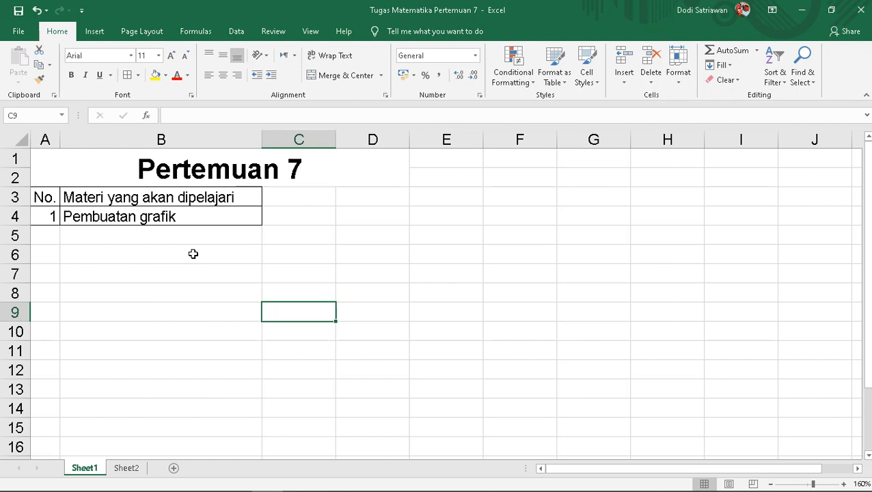
On Sheet2, clear the contents and remove all borders from the numbered rows 2 to 11 in K7:L16
click(124, 467)
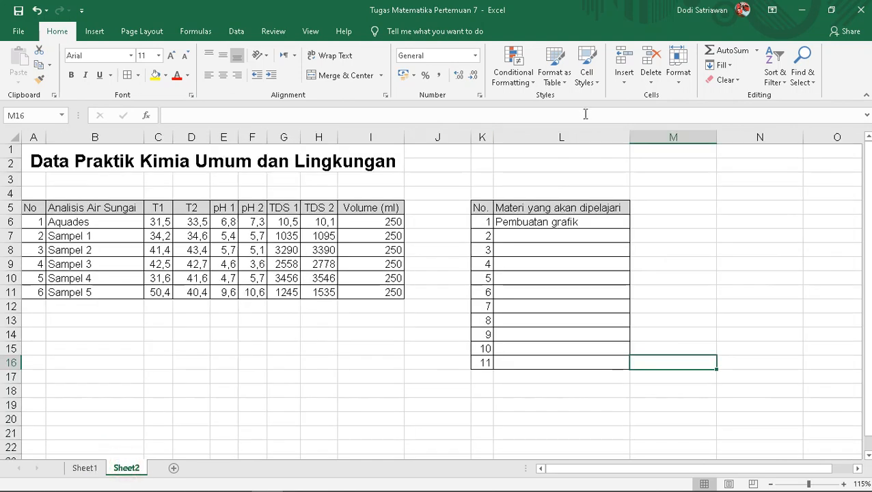
drag(491, 236, 585, 369)
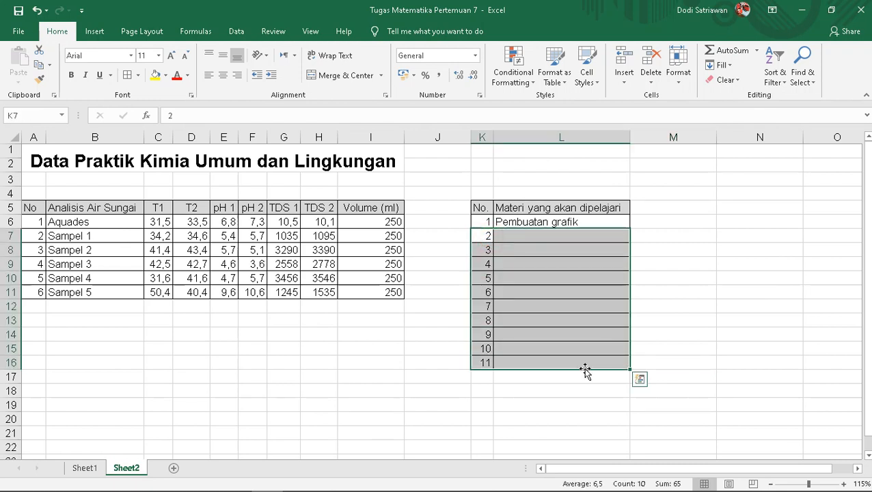
key(Delete)
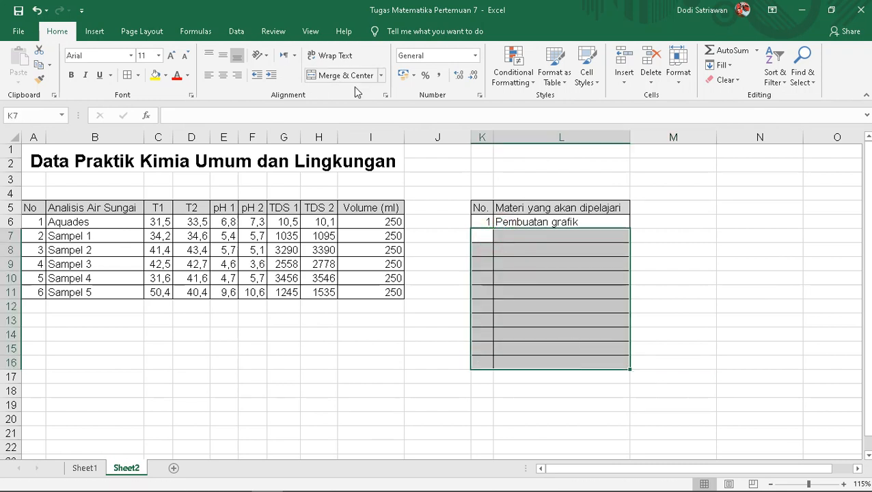
click(137, 75)
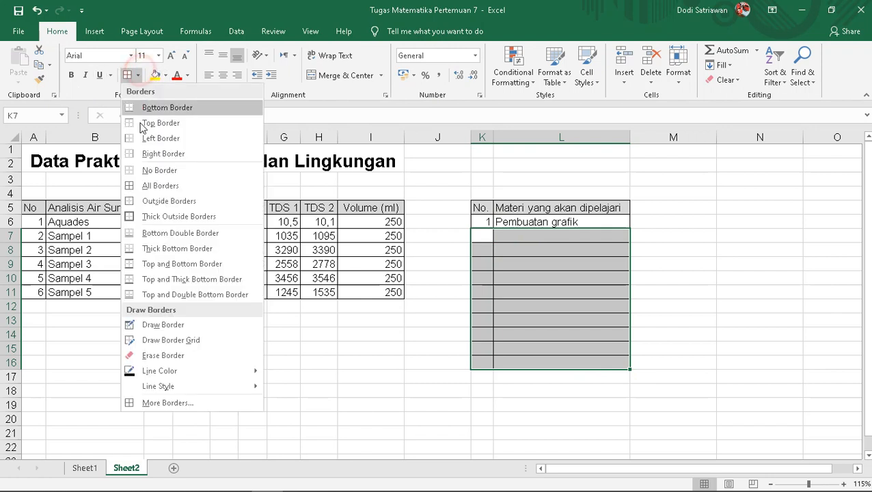
click(151, 171)
click(639, 236)
Apply all borders to the header and first row of the Materi yang akan dipelajari table in K5:L6
drag(479, 207, 540, 222)
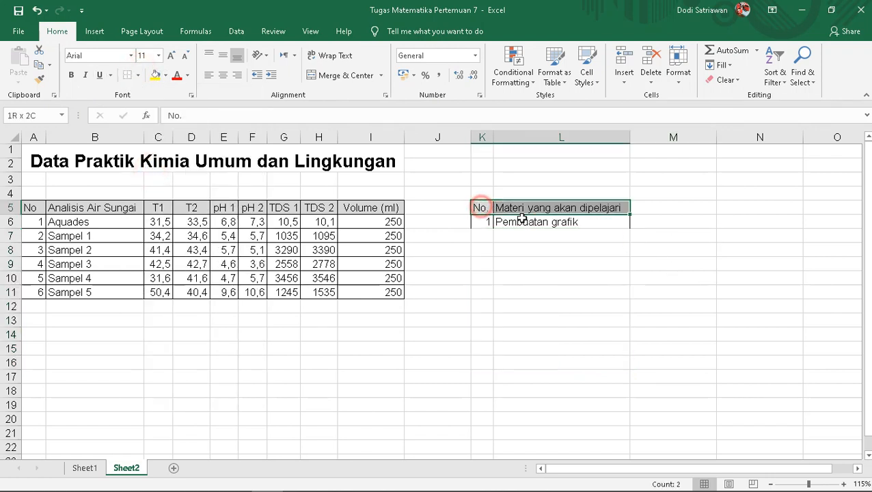
click(138, 75)
click(188, 186)
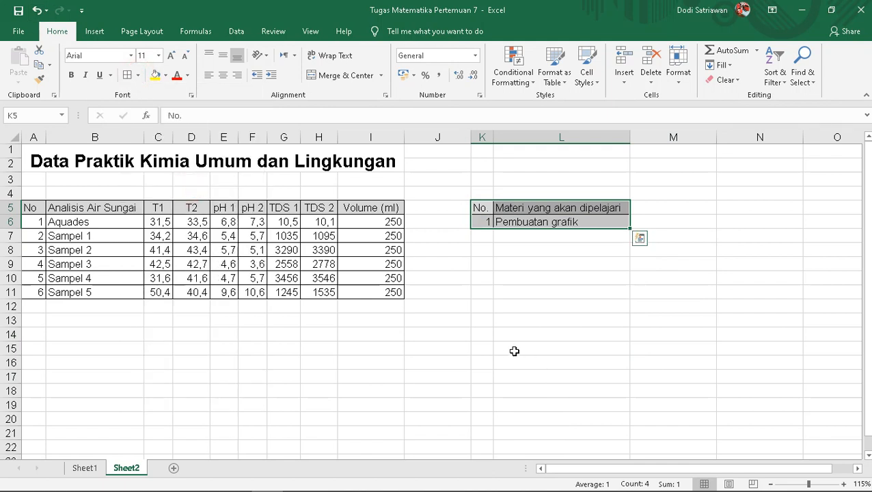
click(482, 350)
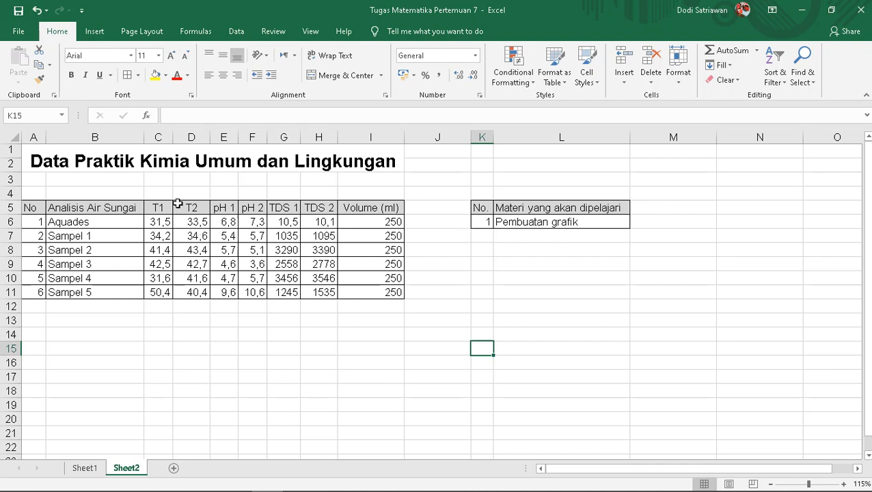
click(95, 32)
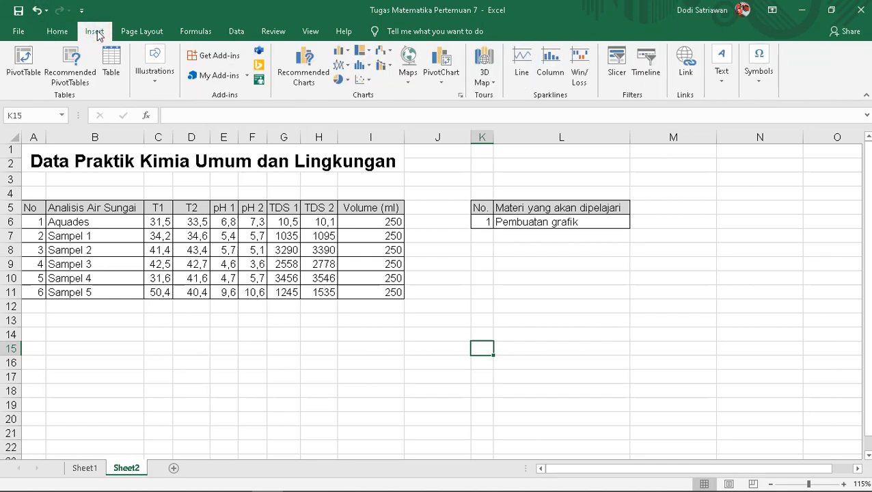
click(344, 80)
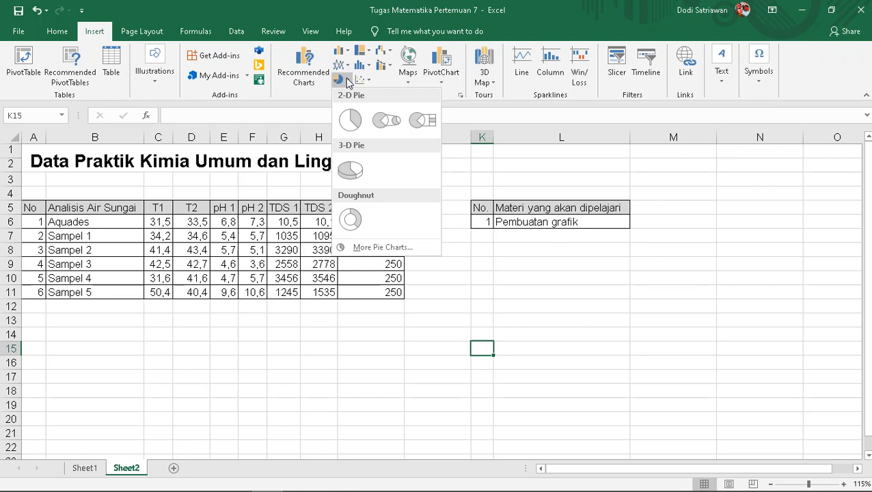
click(346, 80)
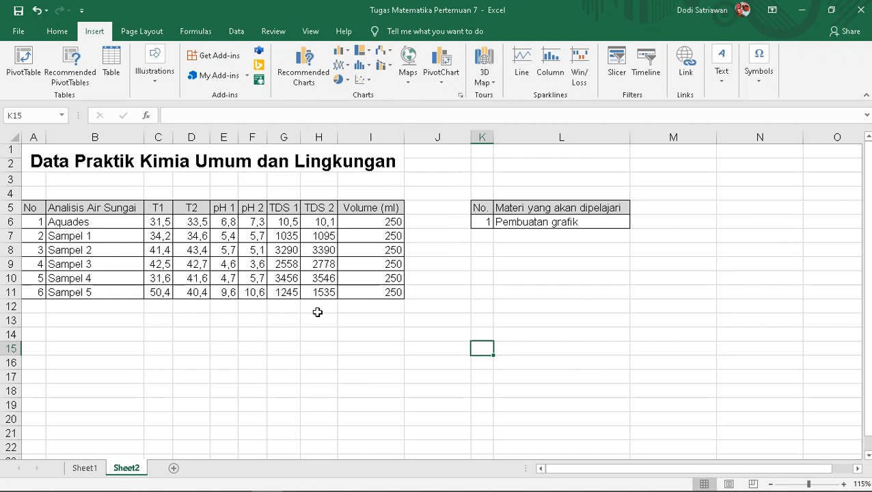
mouse_move(251, 459)
drag(117, 205, 117, 222)
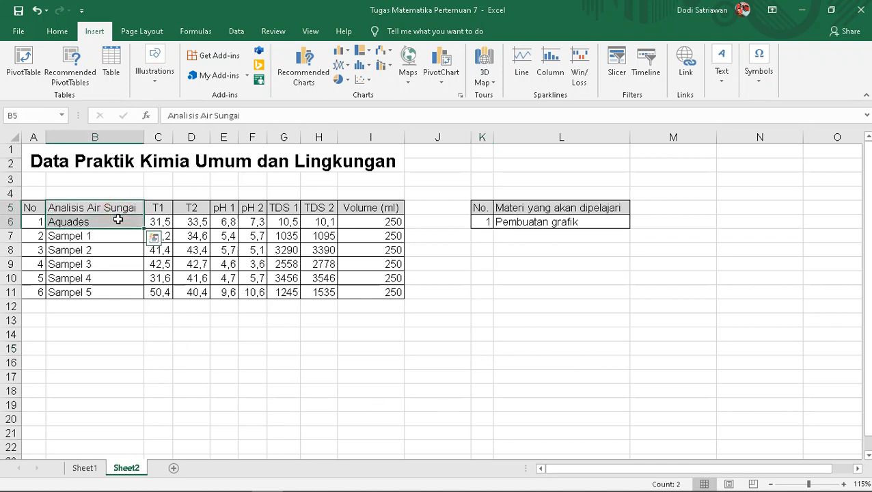
click(131, 205)
click(105, 222)
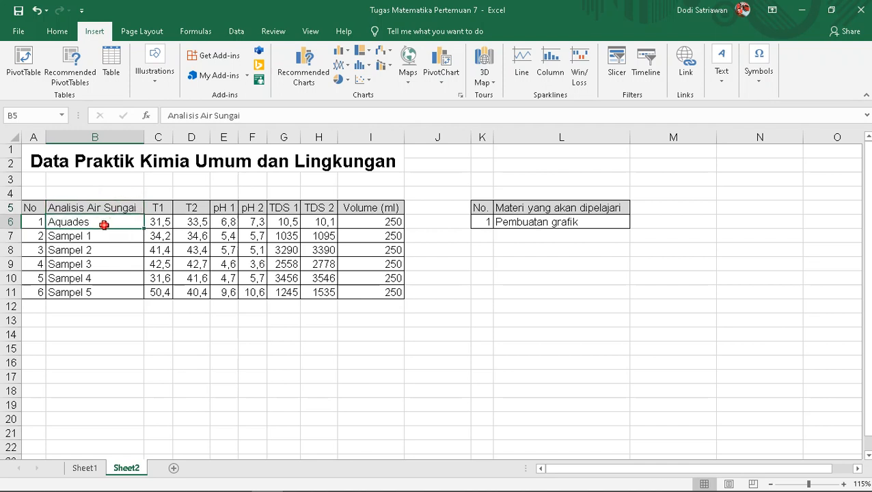
click(102, 238)
click(105, 250)
click(109, 263)
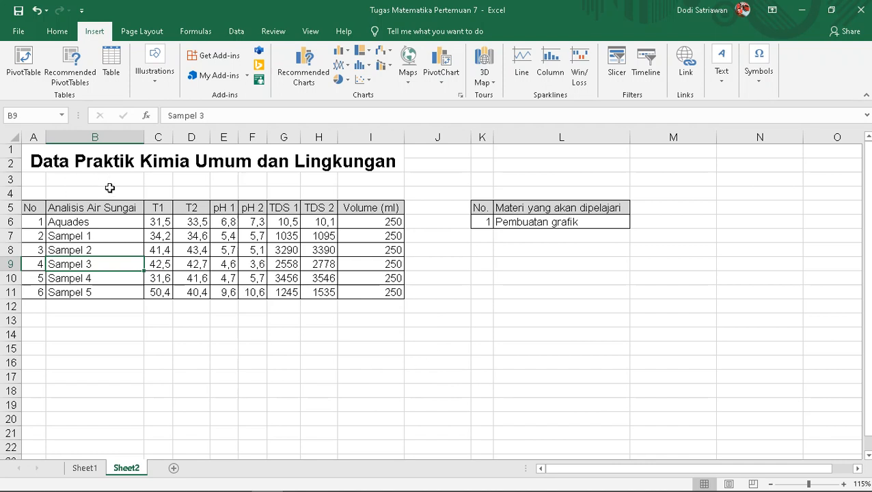
drag(159, 203, 159, 250)
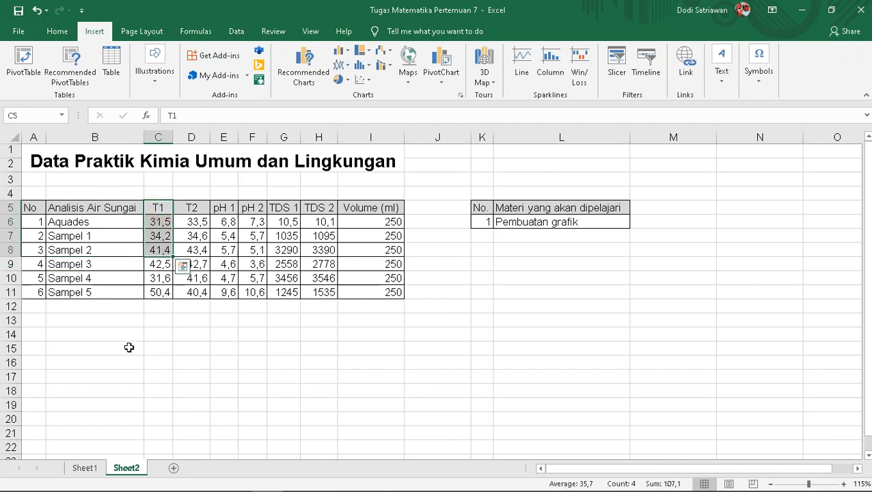
click(129, 347)
Select the Analisis Air Sungai and T1 data in B5:C11 and preview it as line and column charts
drag(71, 207, 169, 294)
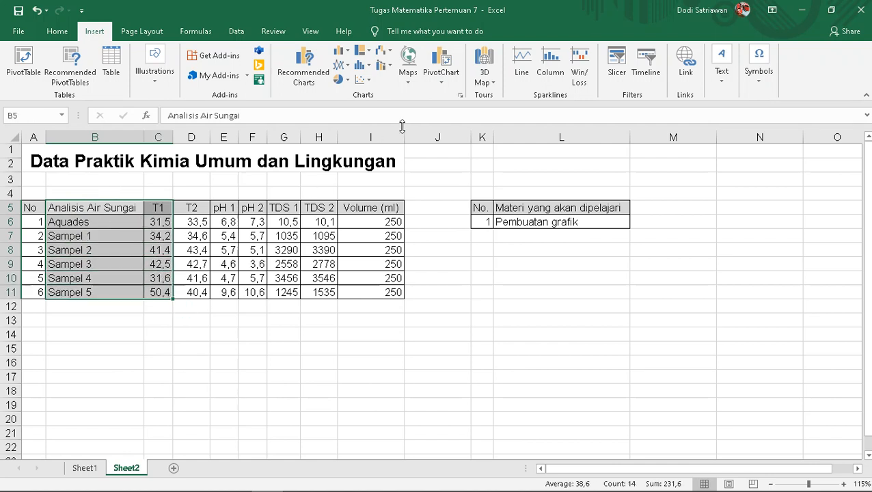
click(349, 67)
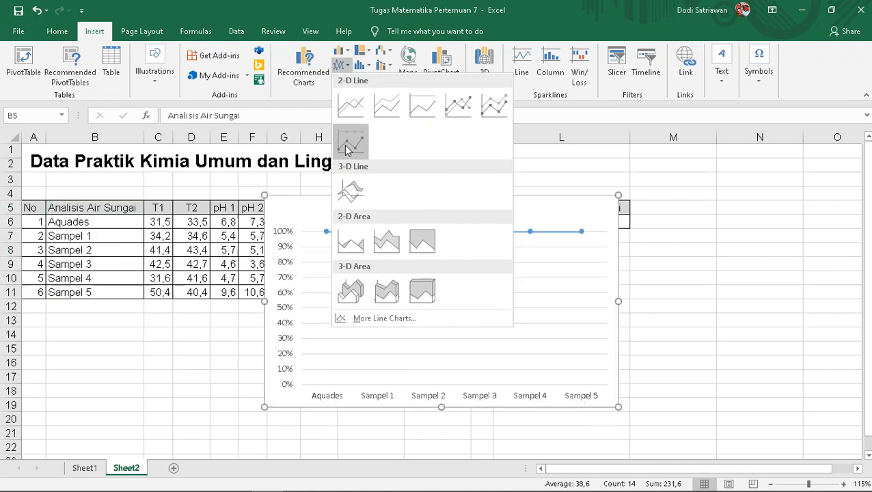
click(345, 53)
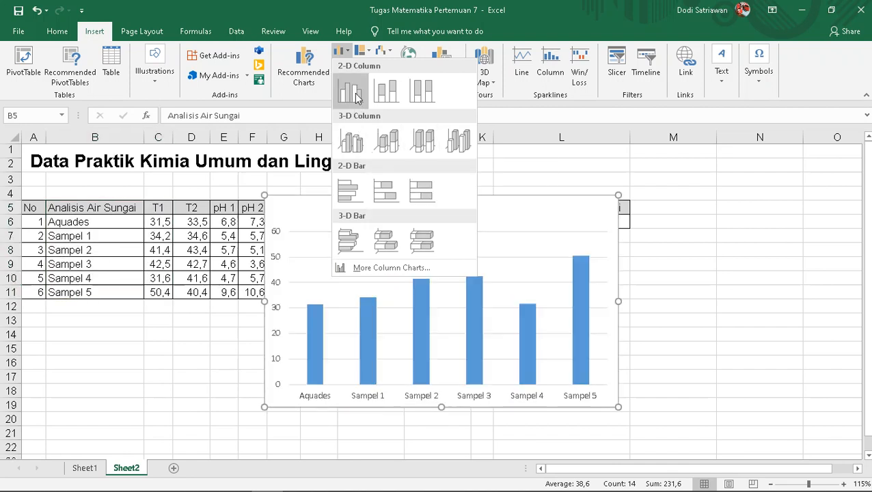
click(331, 12)
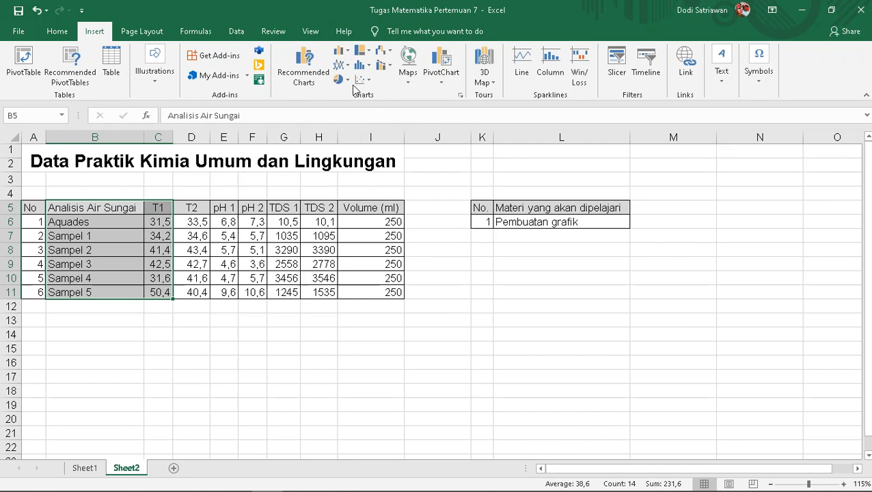
Try a 2-D Line with Markers chart of the selected sample and T1 data, and delete the chart
click(344, 66)
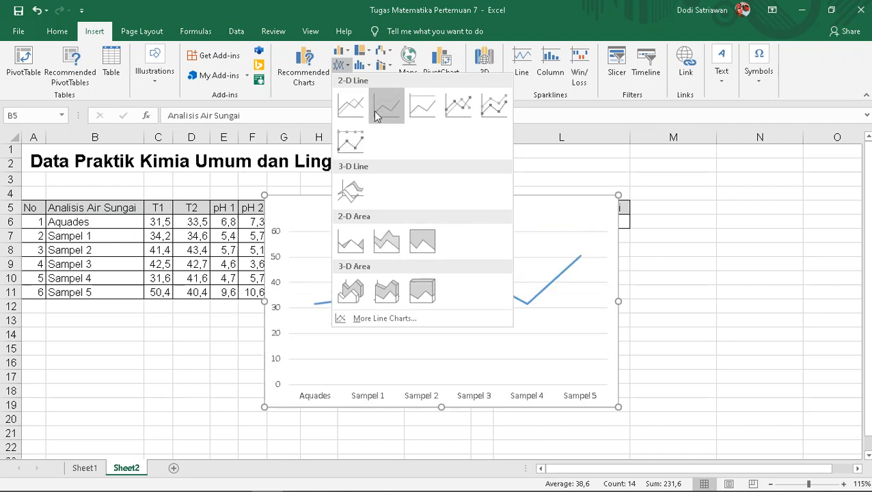
click(454, 108)
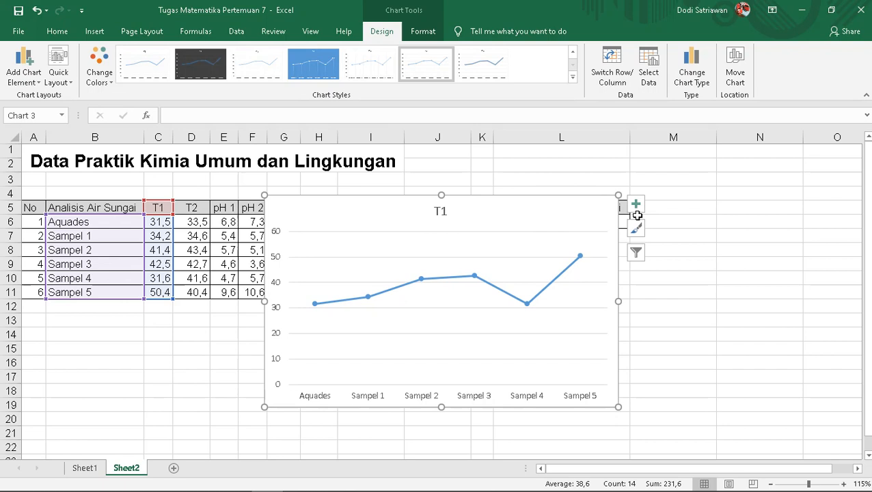
key(Delete)
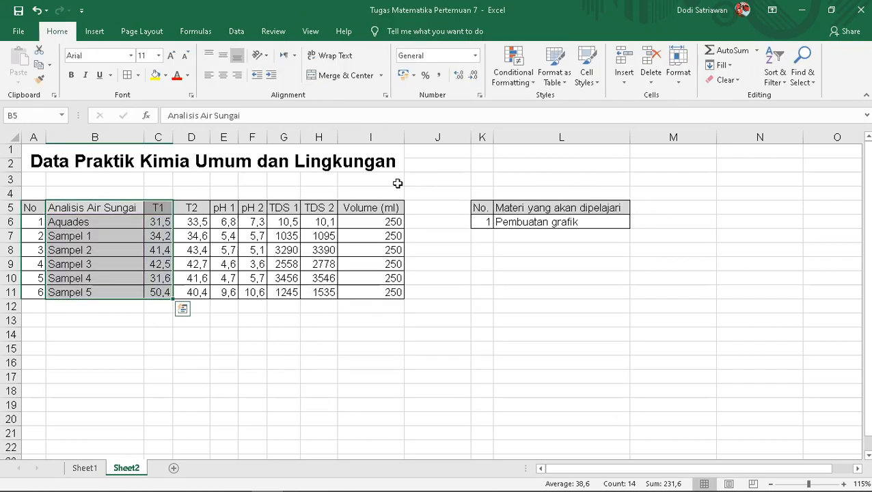
Open the recommended charts for the selected T1 data and show the complete list of chart types
click(95, 31)
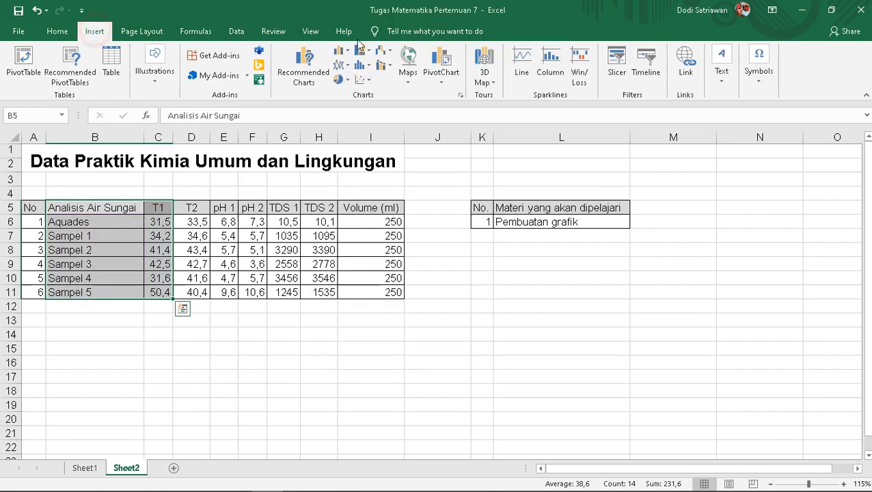
click(309, 74)
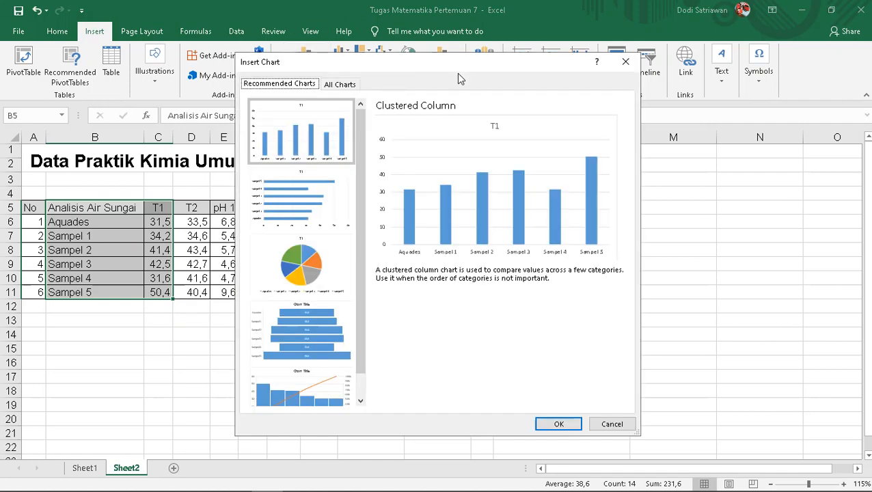
drag(457, 71, 540, 94)
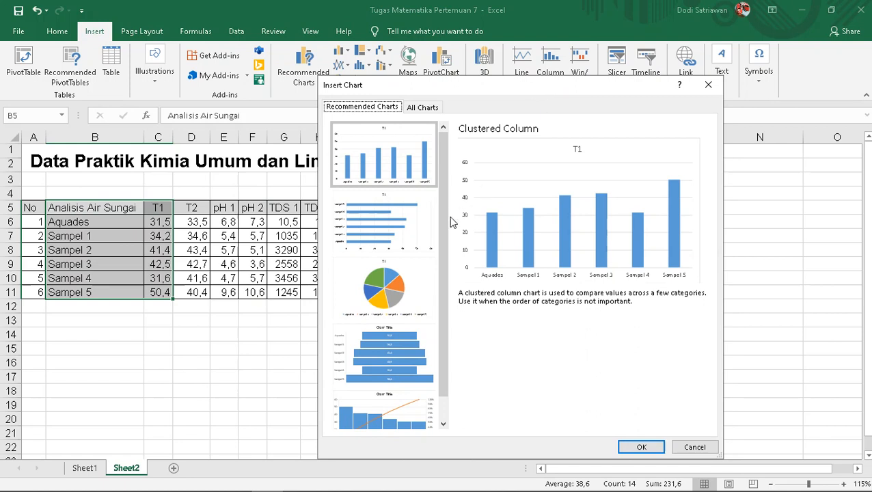
scroll(409, 229, down, 2)
scroll(409, 229, up, 2)
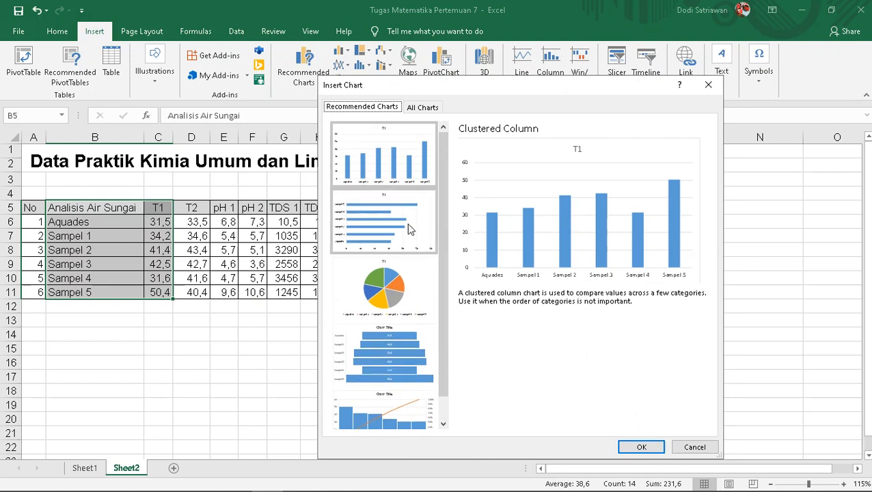
click(414, 109)
mouse_move(526, 190)
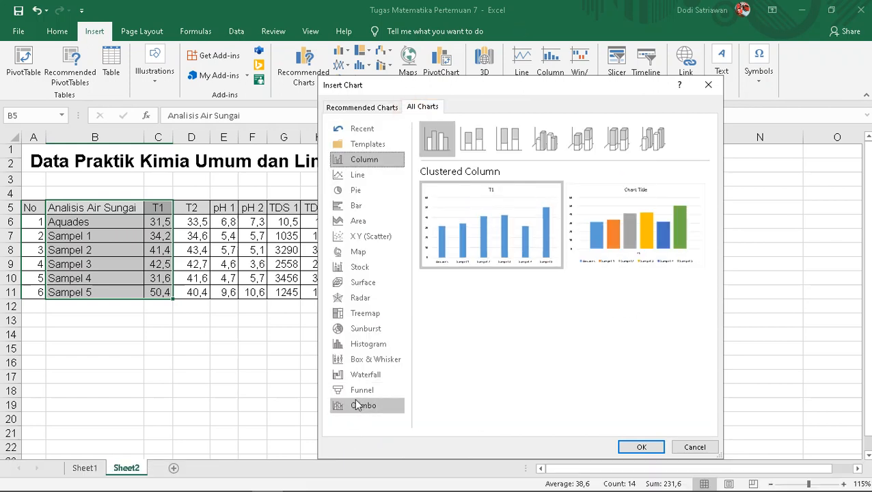
Compare the previews of the line chart types for the T1 data, including stacked, 100% stacked, marker and 3-D variants
click(360, 175)
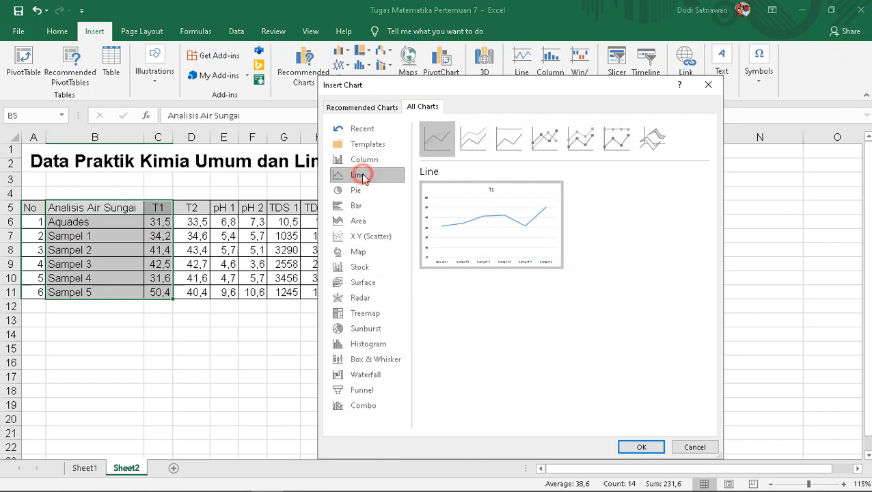
click(546, 140)
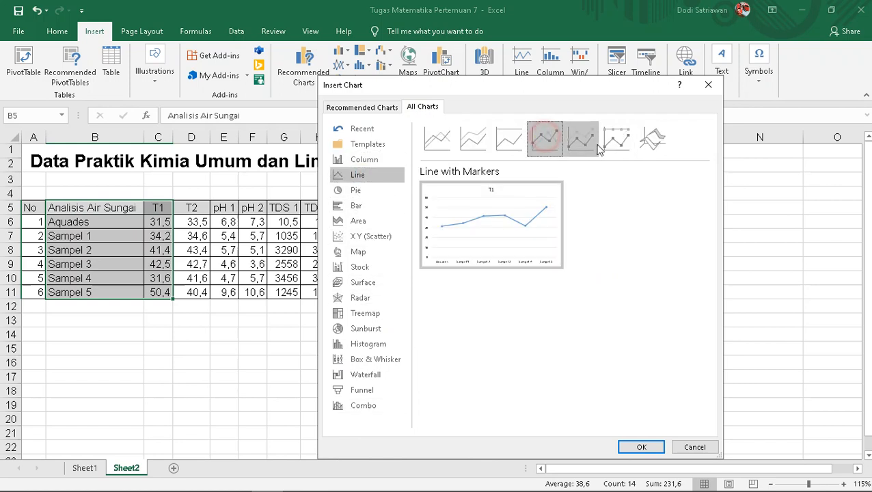
click(435, 141)
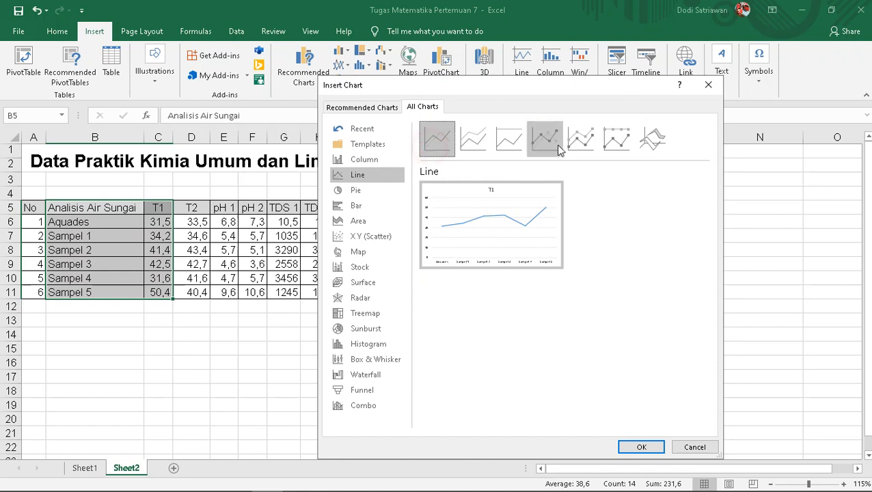
mouse_move(478, 238)
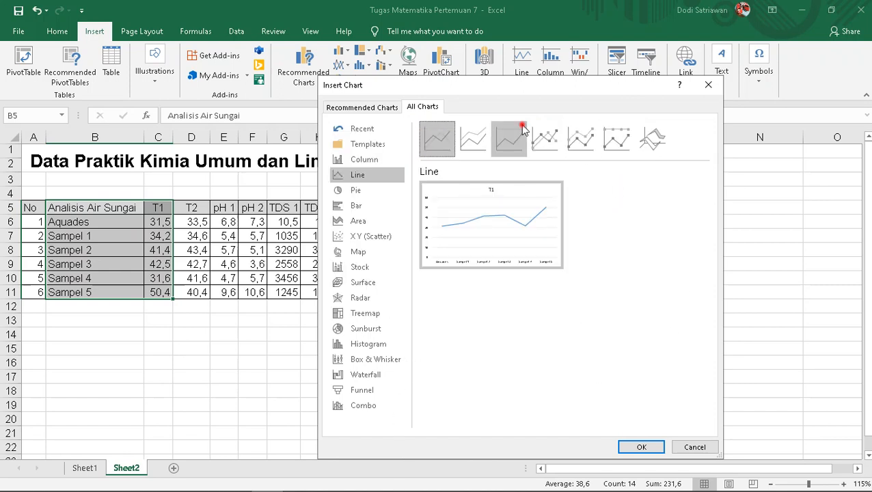
click(509, 138)
click(537, 128)
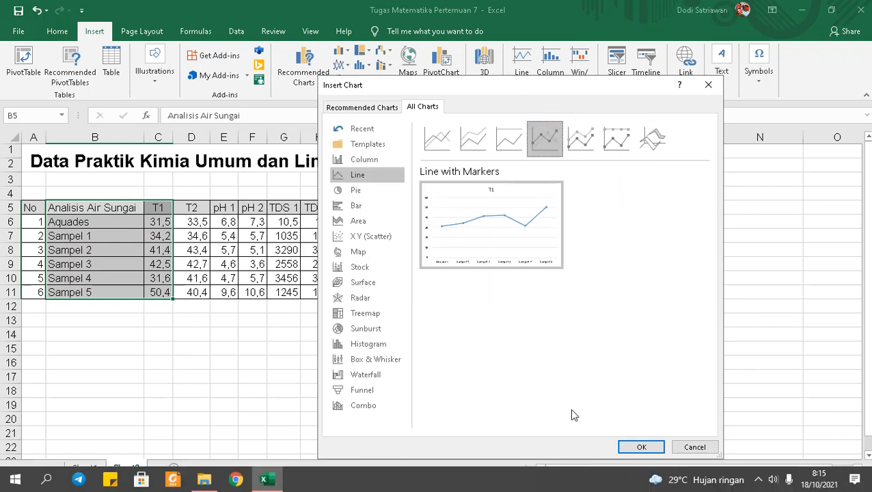
click(502, 140)
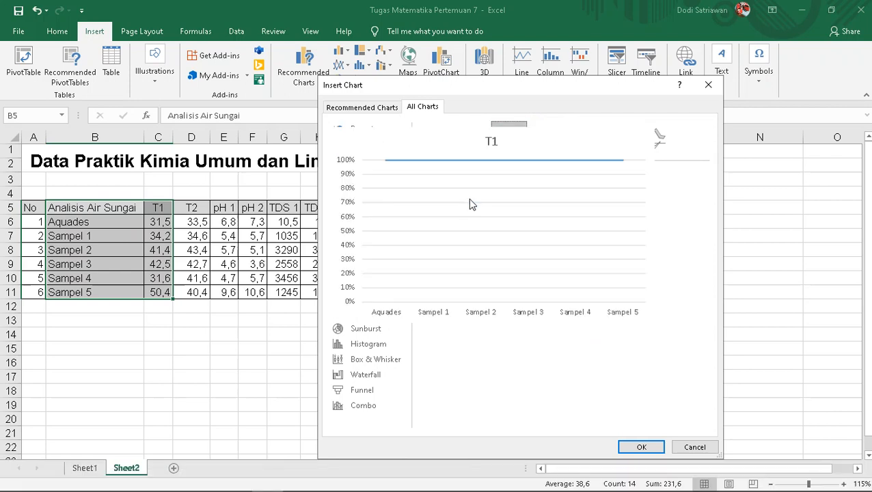
mouse_move(476, 214)
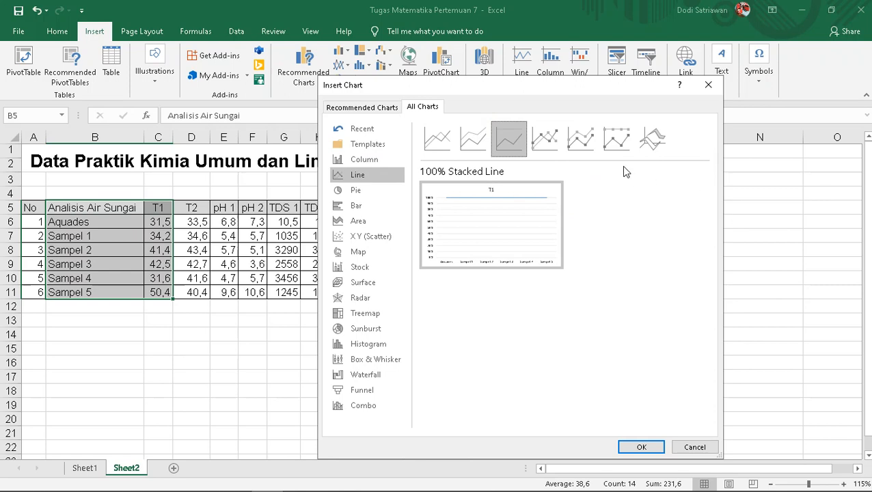
click(616, 140)
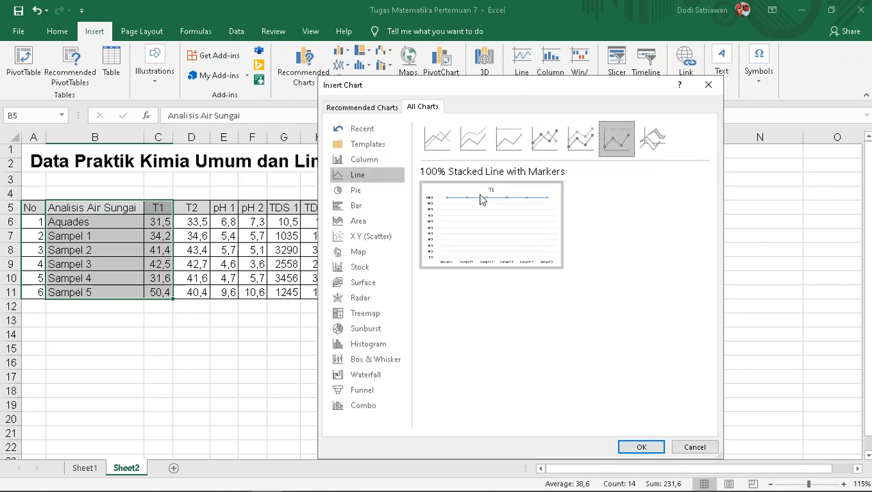
click(547, 139)
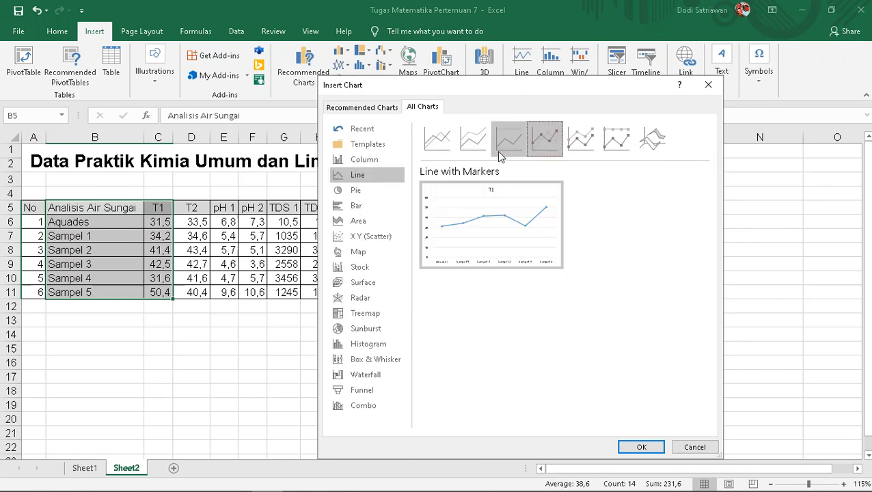
click(471, 135)
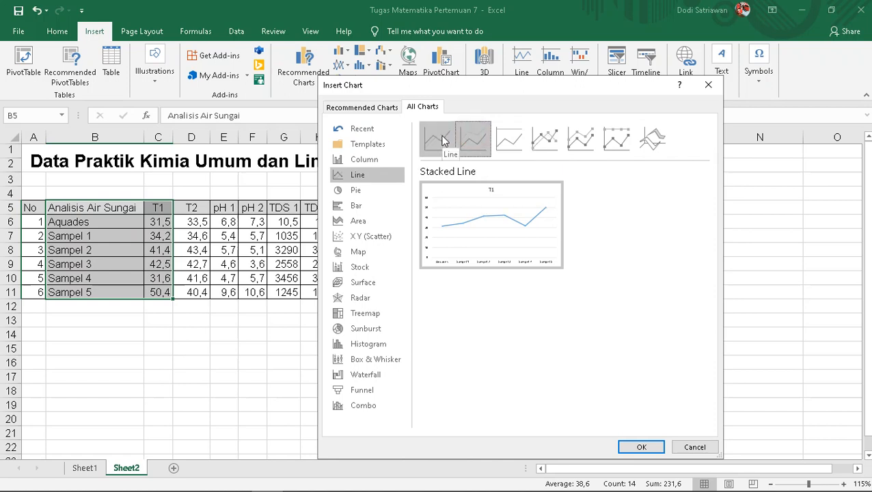
click(442, 140)
click(475, 139)
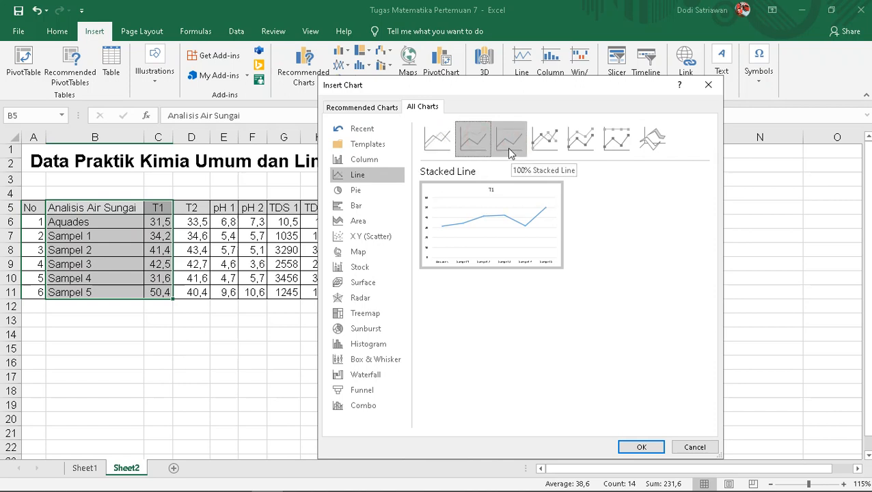
click(509, 146)
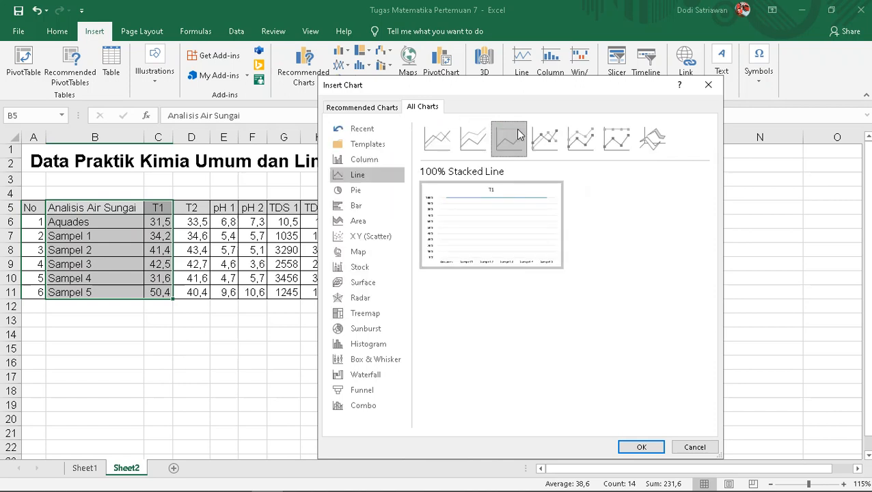
click(650, 145)
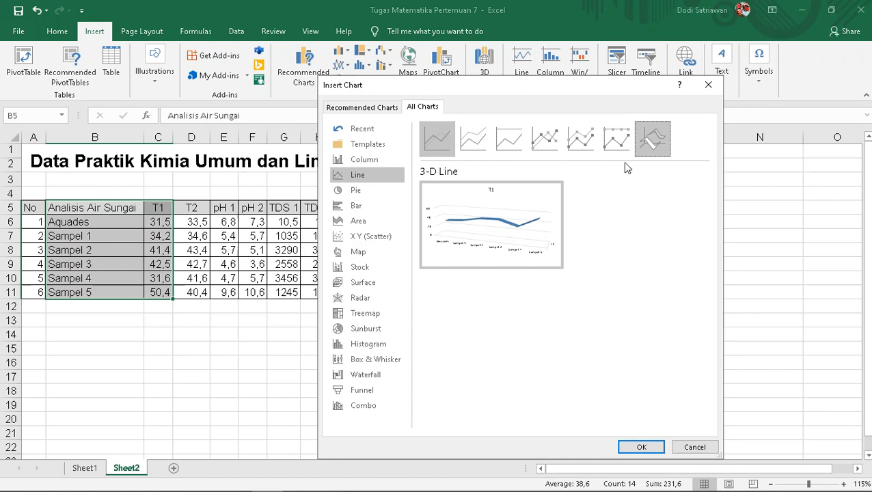
Insert a Line with Markers chart of the T1 data and add axis titles to it
click(544, 143)
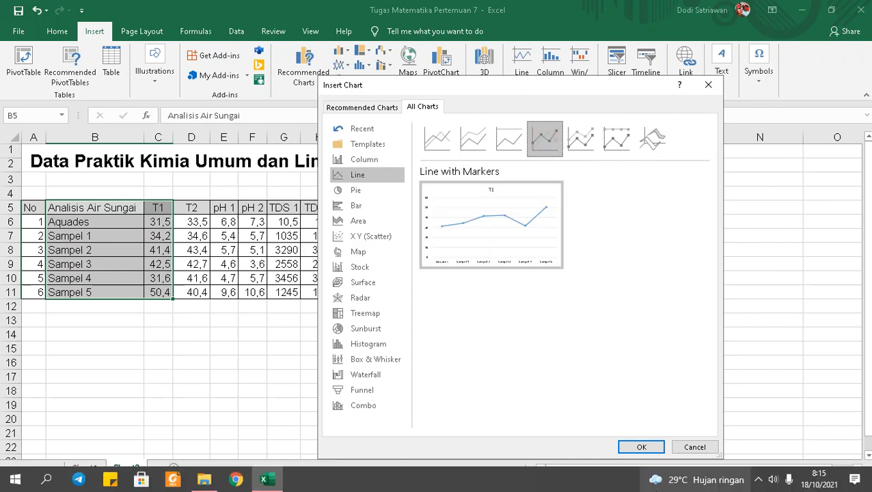
click(642, 447)
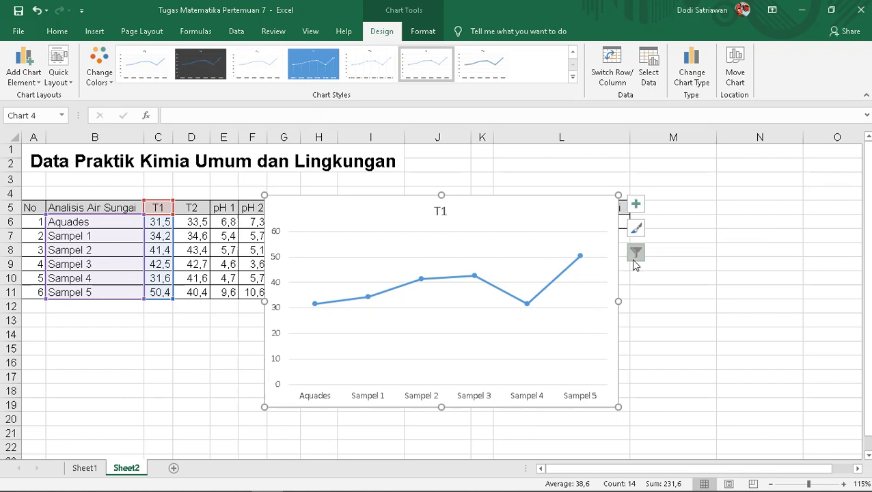
click(638, 206)
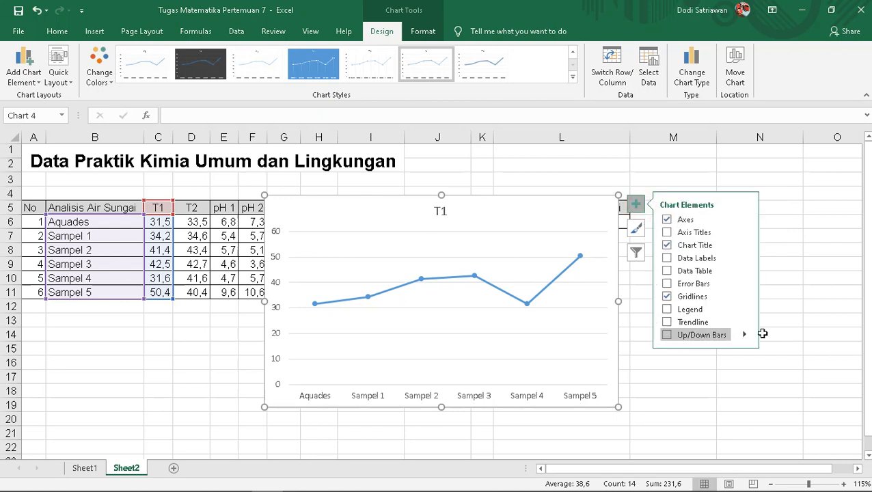
click(708, 234)
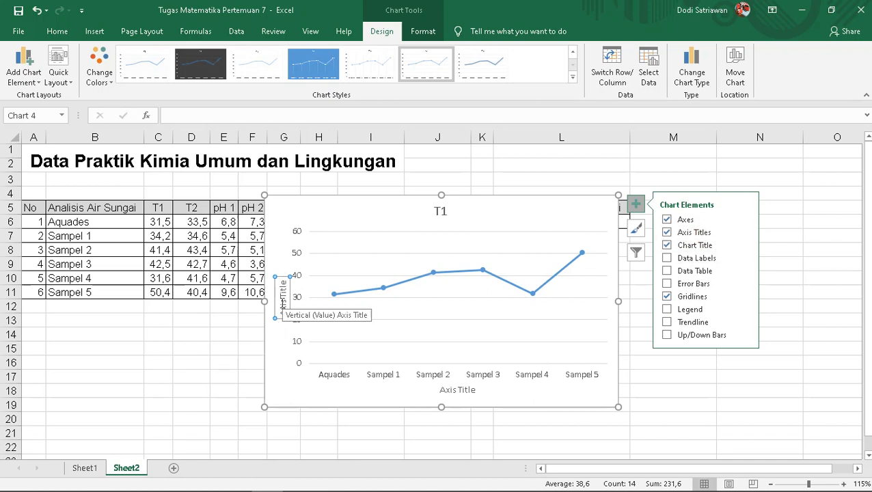
Copy "Air Sungai" from the header in B5 and paste it as the chart's horizontal axis title
click(445, 389)
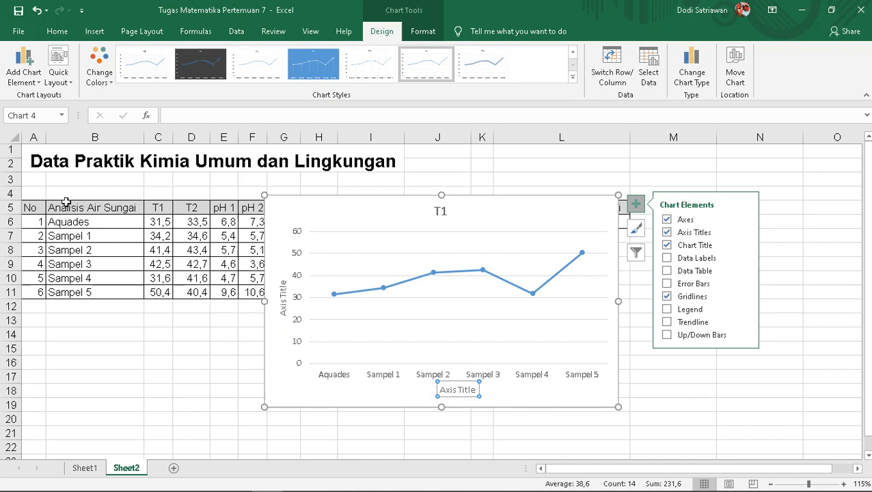
double_click(111, 207)
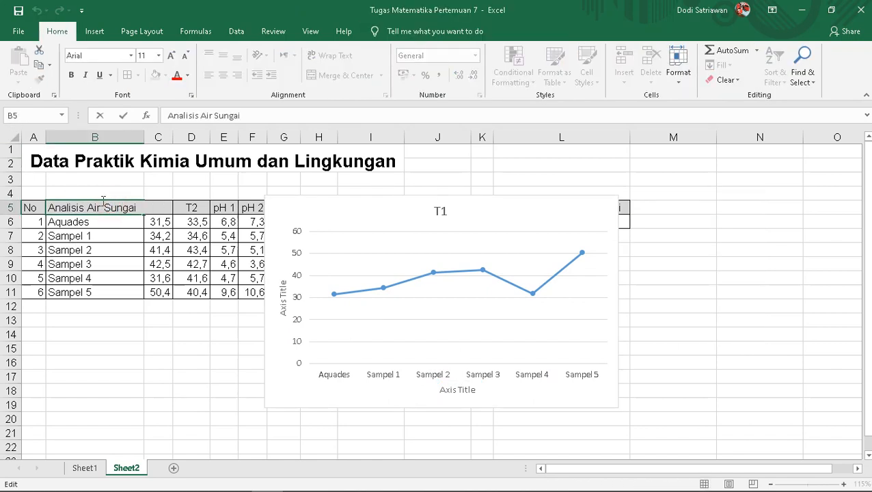
click(91, 210)
drag(99, 208, 159, 196)
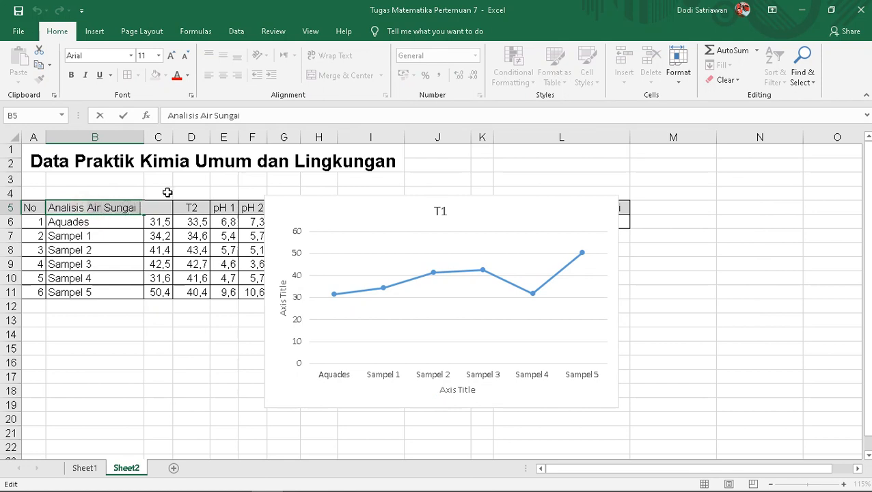
key(ctrl+c)
click(446, 393)
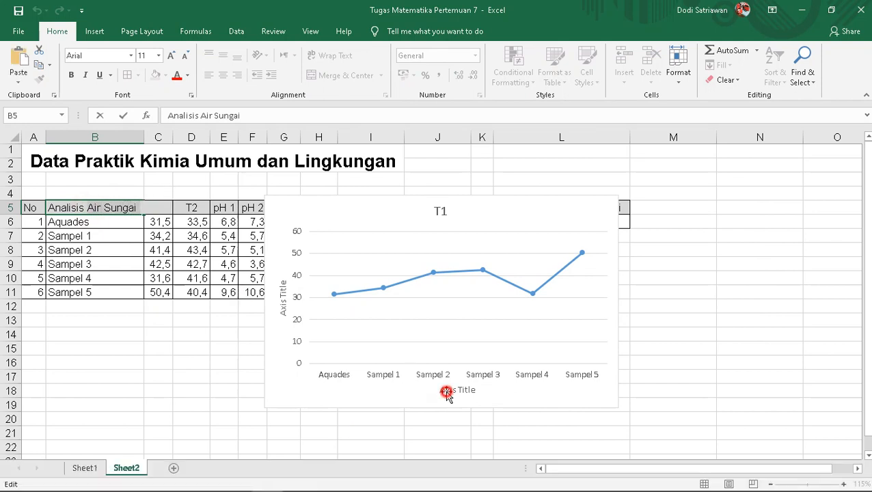
triple_click(458, 393)
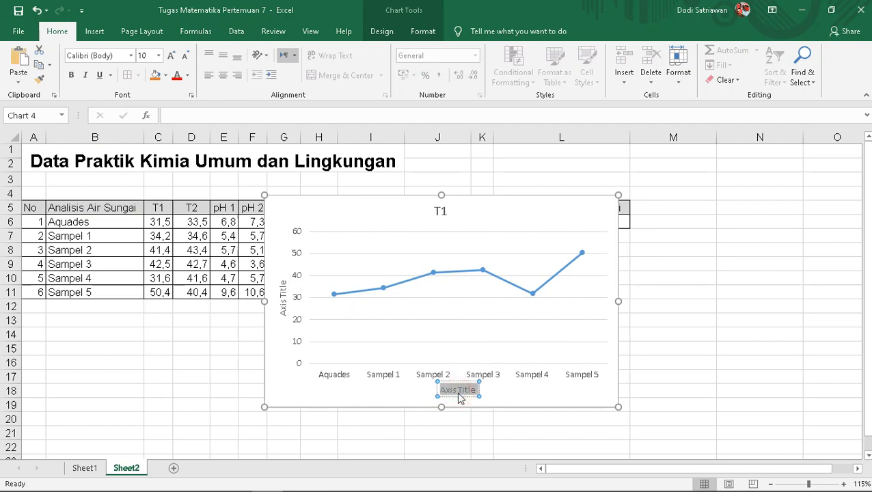
key(ctrl+v)
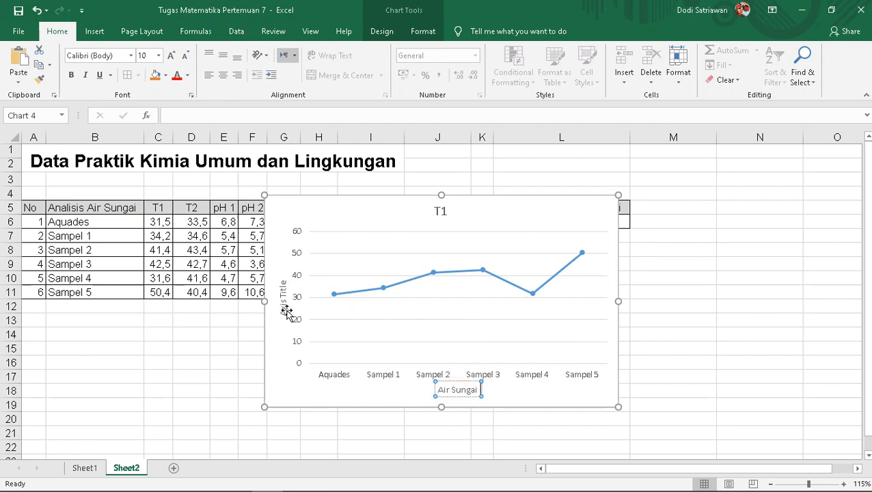
Set the chart's vertical axis title to "Suhu (C)"
click(287, 312)
double_click(286, 308)
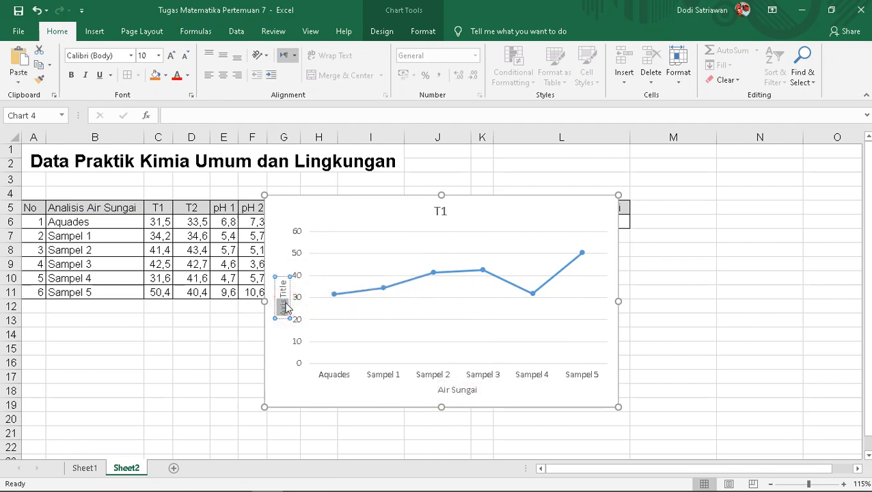
triple_click(287, 308)
text(Suhu)
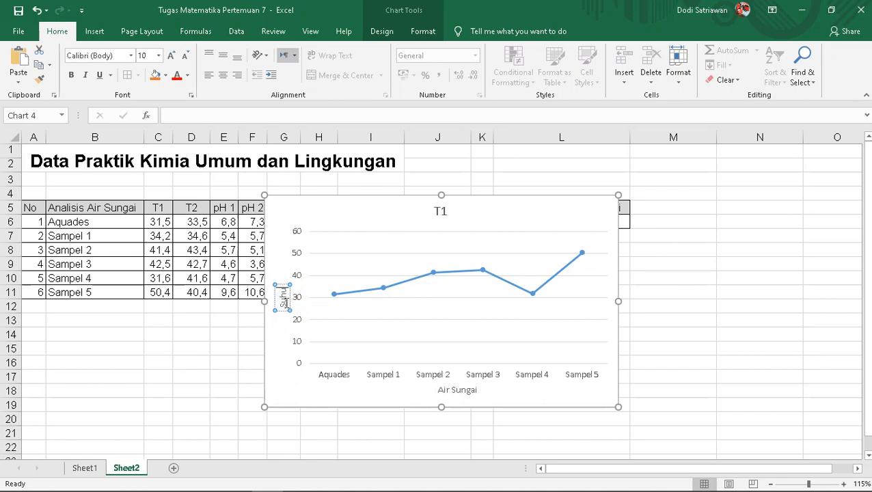
text( (C)
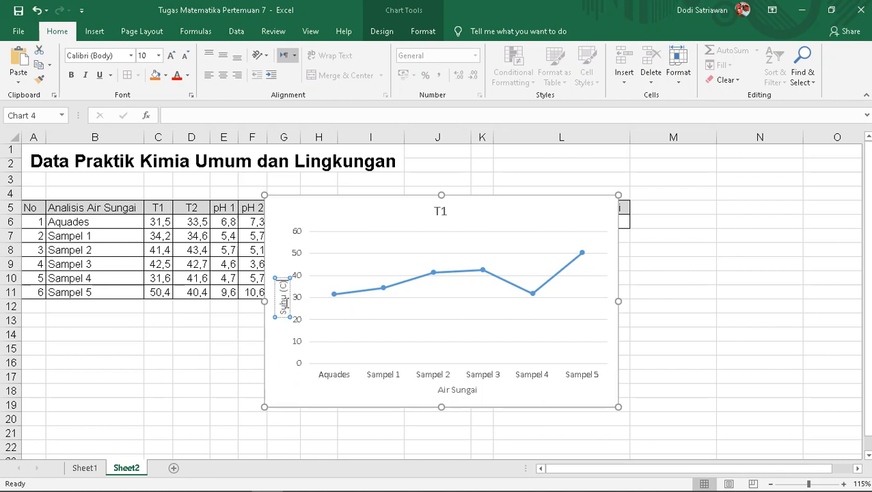
click(663, 393)
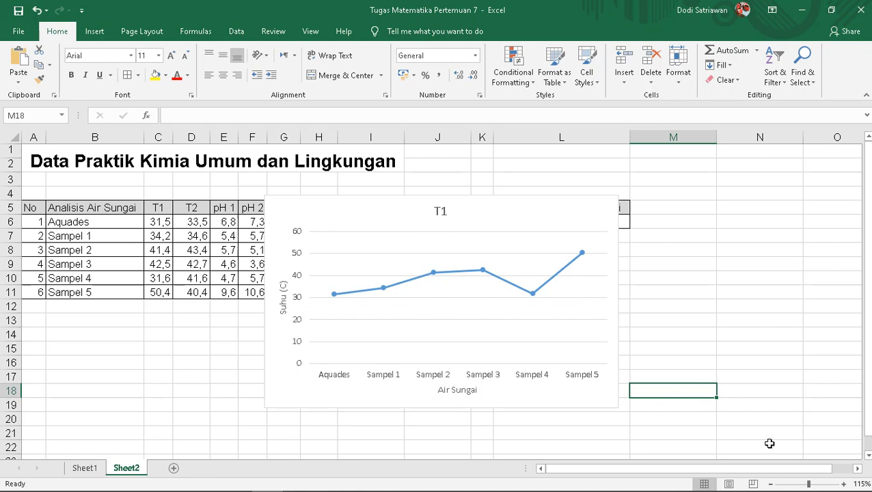
Try out several chart styles on the T1 chart, including the blue-background style and the plain white styles
click(480, 272)
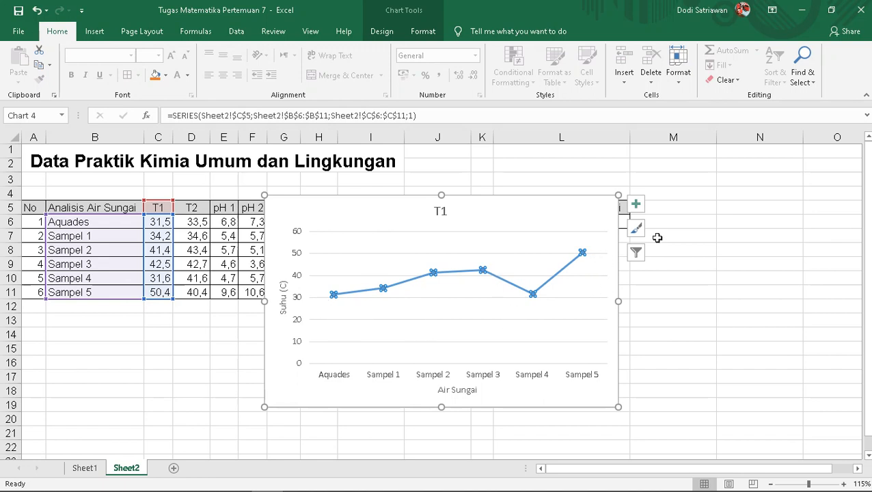
click(636, 229)
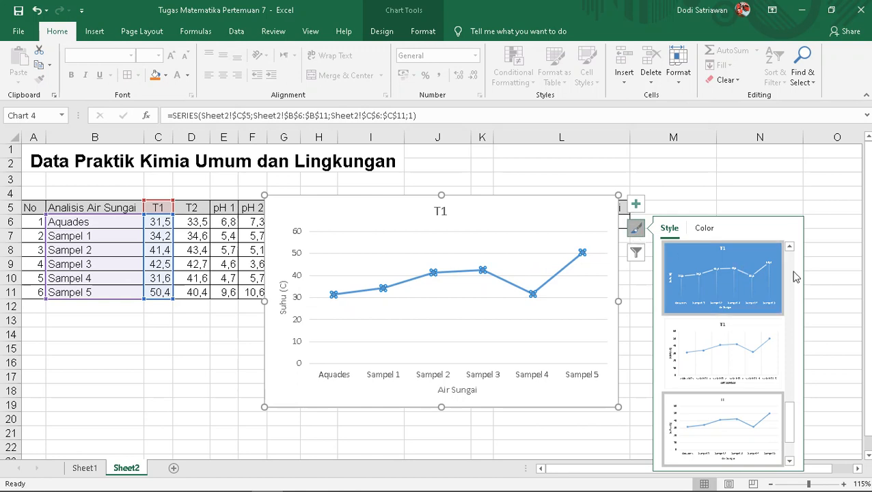
click(762, 301)
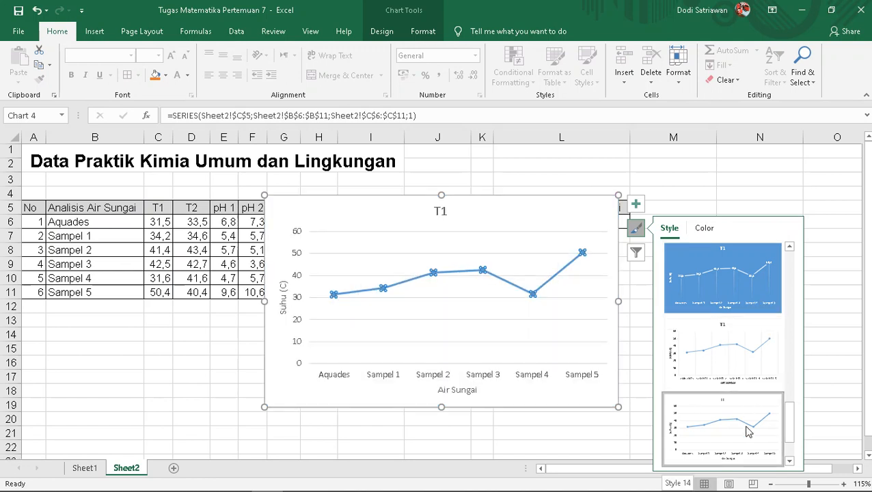
scroll(748, 432, down, 2)
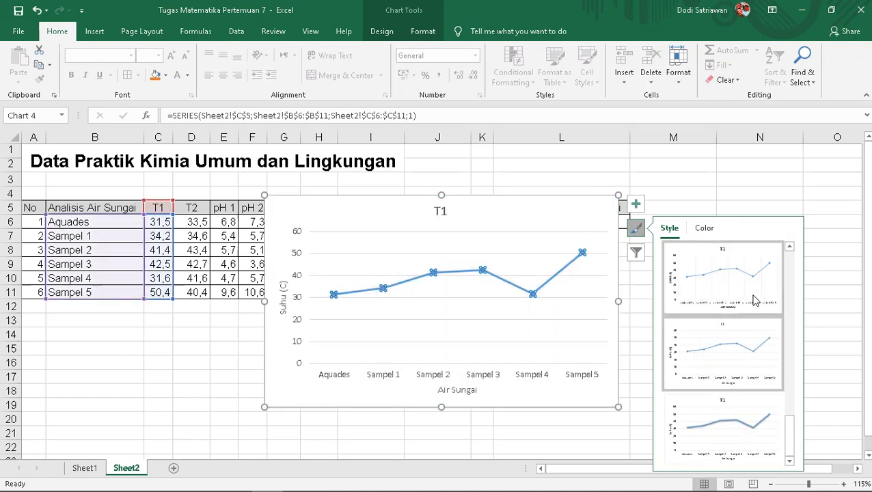
scroll(755, 301, up, 2)
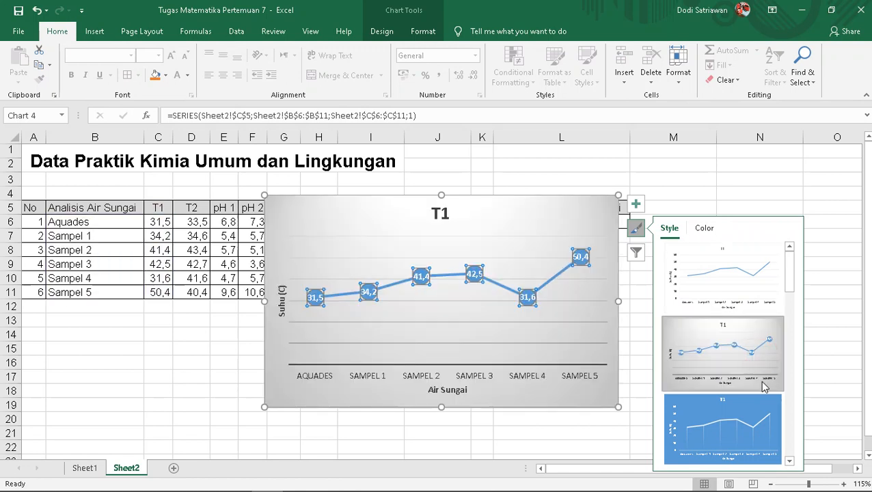
scroll(764, 387, down, 2)
scroll(764, 387, up, 2)
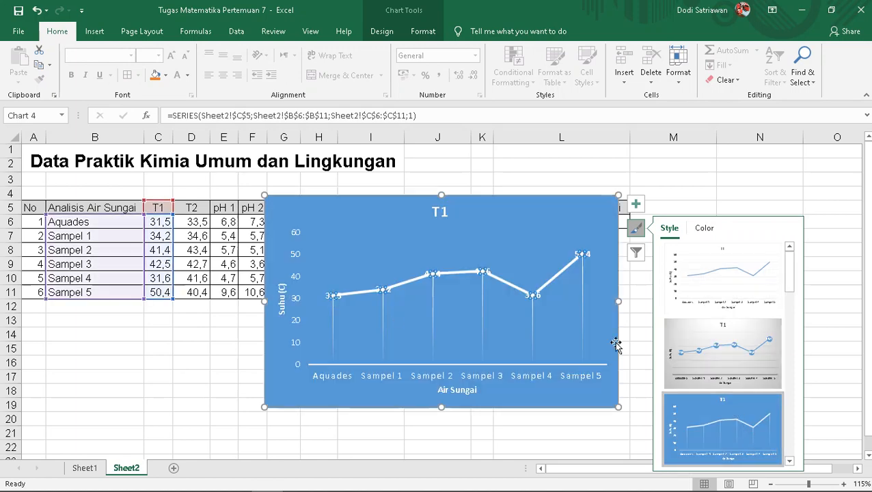
click(736, 353)
click(737, 280)
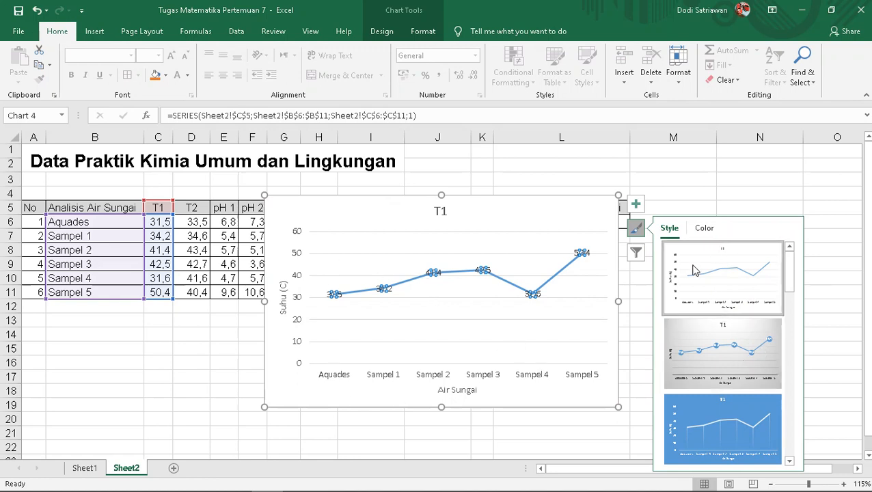
scroll(793, 358, down, 5)
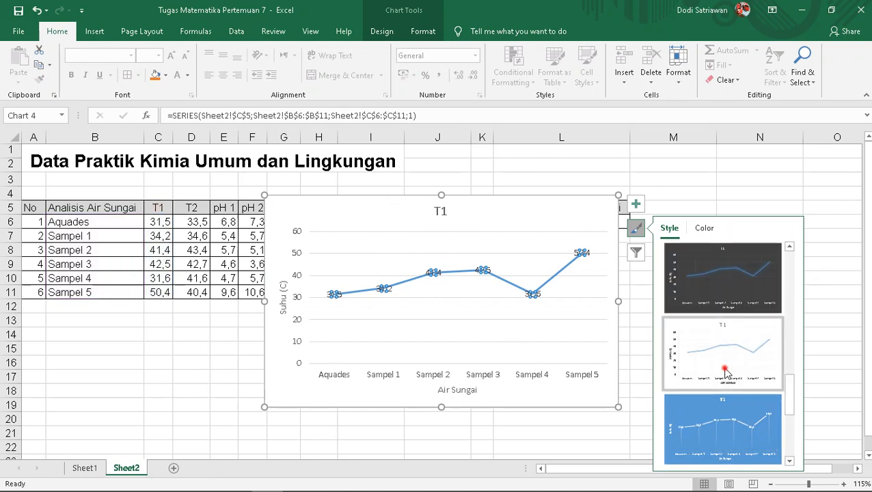
click(728, 360)
scroll(728, 360, up, 5)
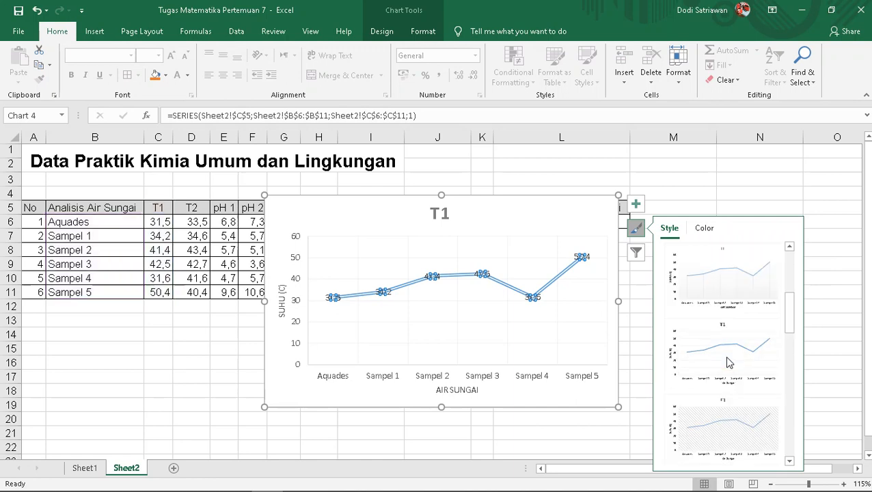
click(741, 288)
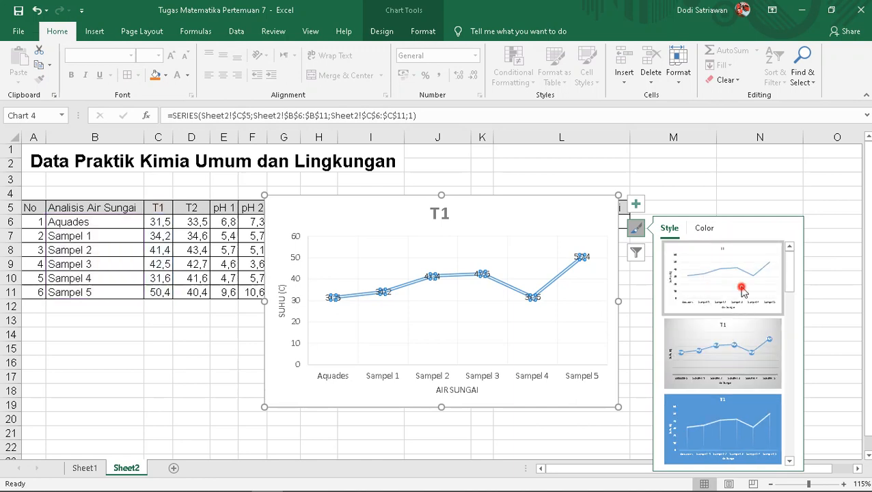
click(711, 229)
click(669, 228)
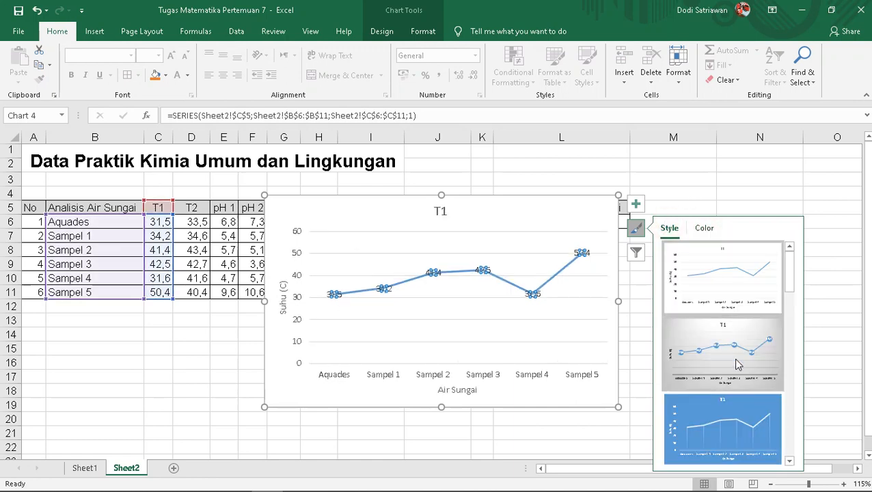
Apply the grey gradient chart style with values inside round markers to the T1 chart and look through its colour palettes
click(734, 359)
click(704, 229)
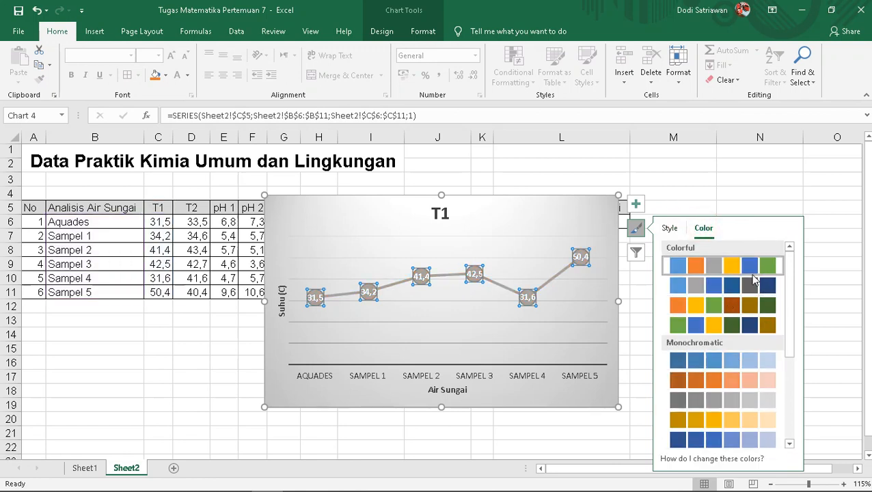
scroll(735, 363, down, 1)
scroll(734, 364, down, 2)
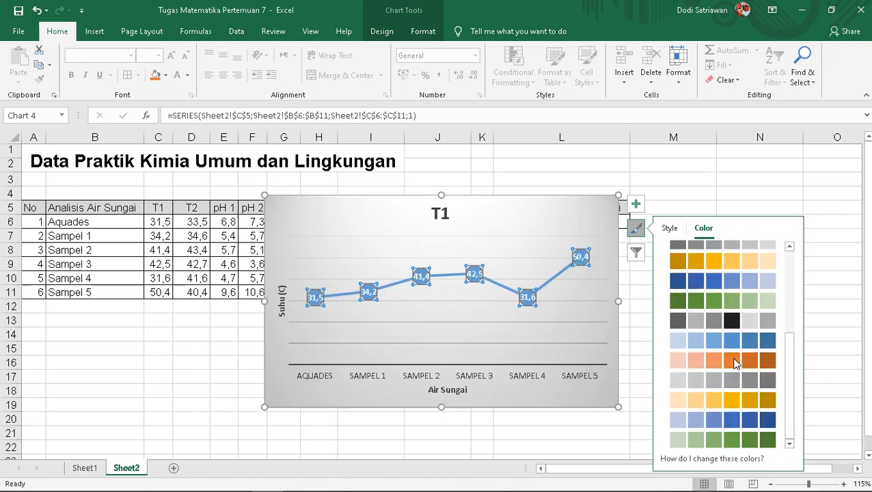
click(636, 229)
click(575, 221)
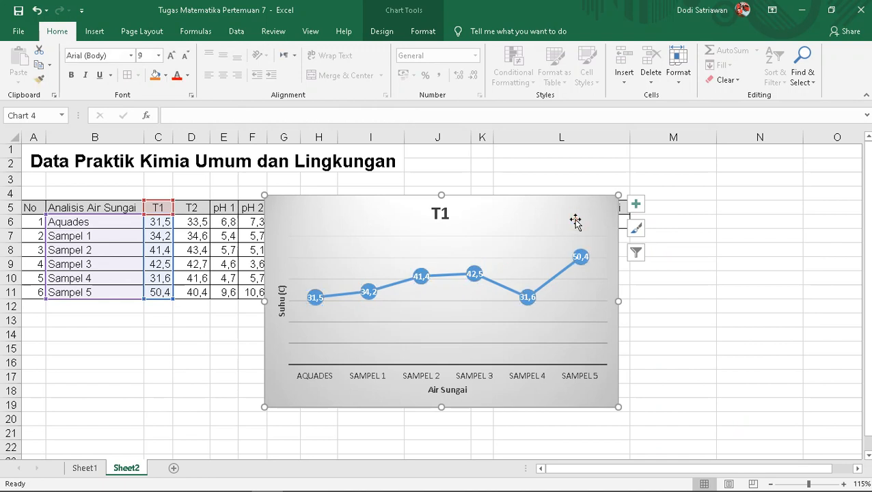
click(576, 219)
Look over the full chart style gallery and move the T1 chart clear of the data table, across columns K to O
click(425, 33)
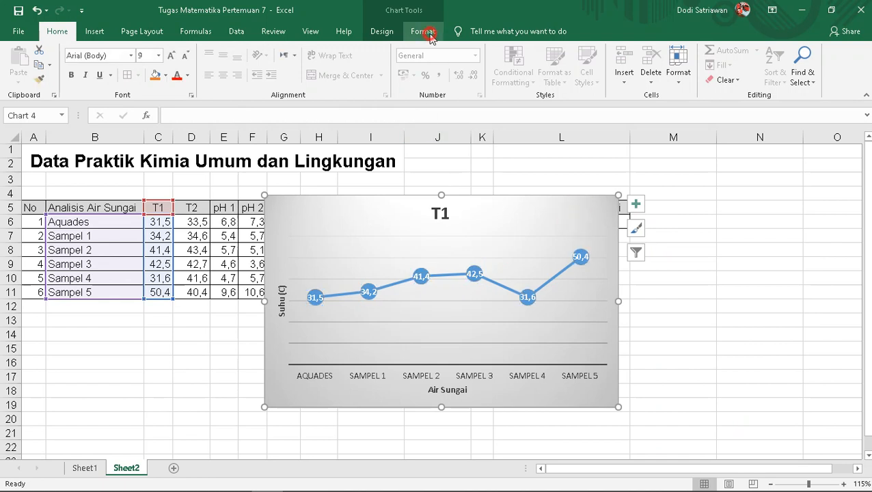
click(382, 31)
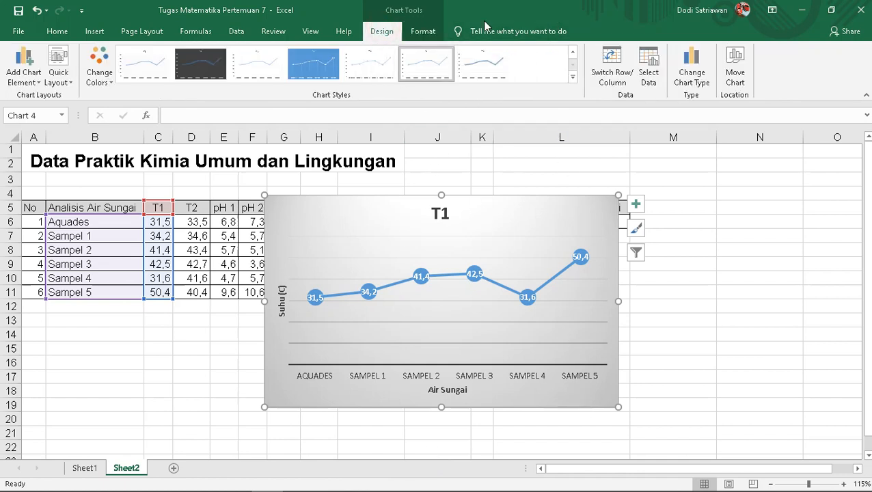
click(574, 78)
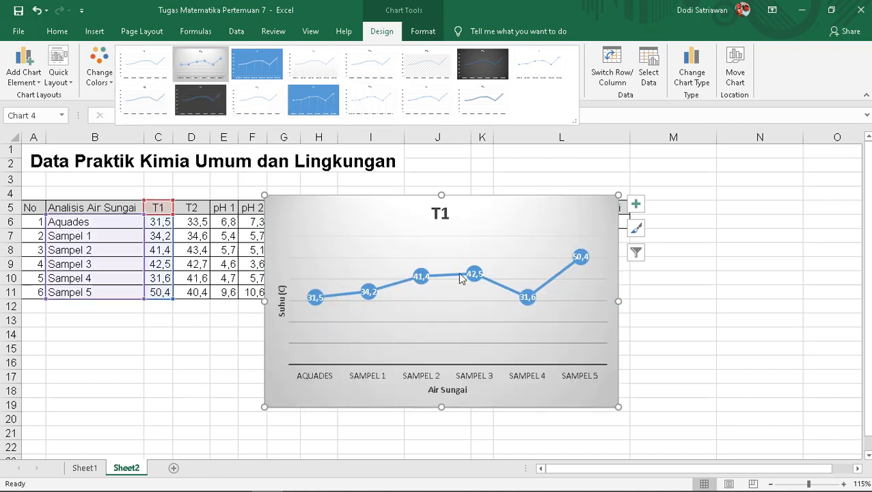
click(689, 280)
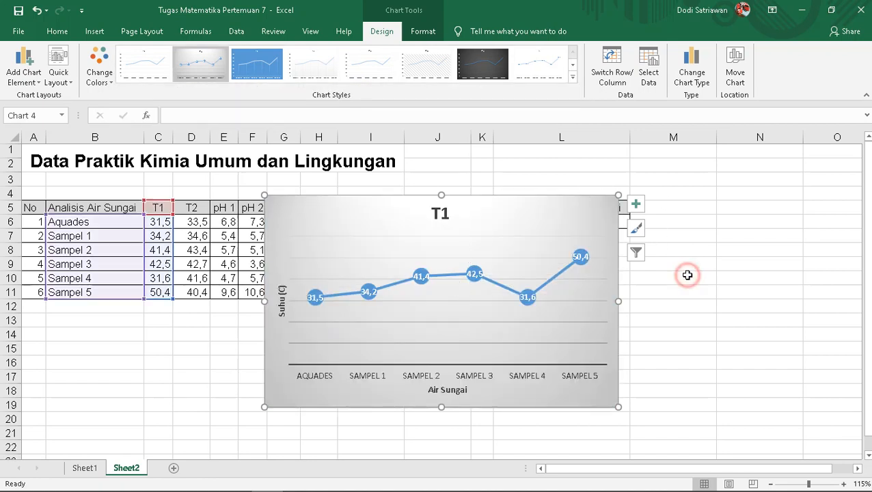
drag(501, 200, 711, 170)
click(292, 350)
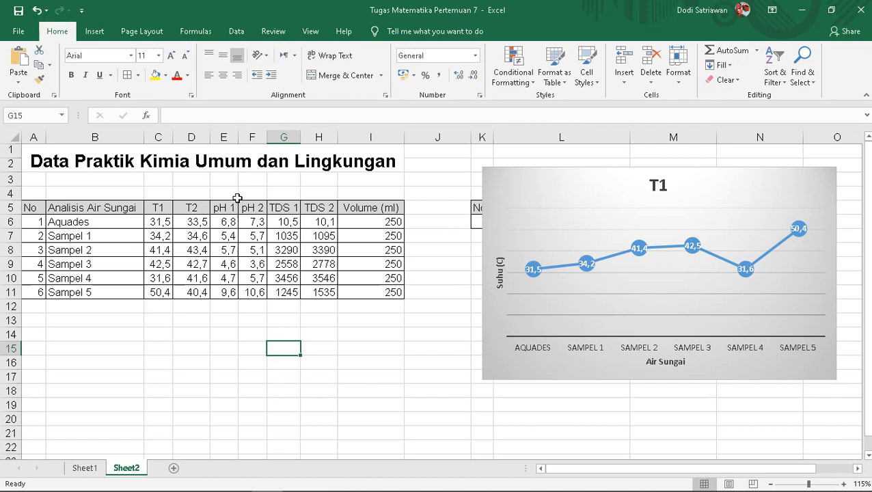
drag(87, 207, 87, 293)
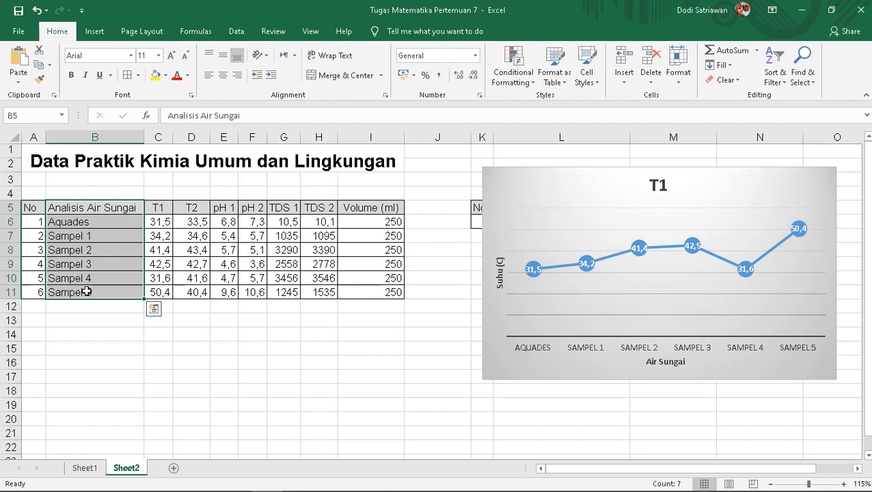
drag(230, 198, 232, 223)
click(246, 222)
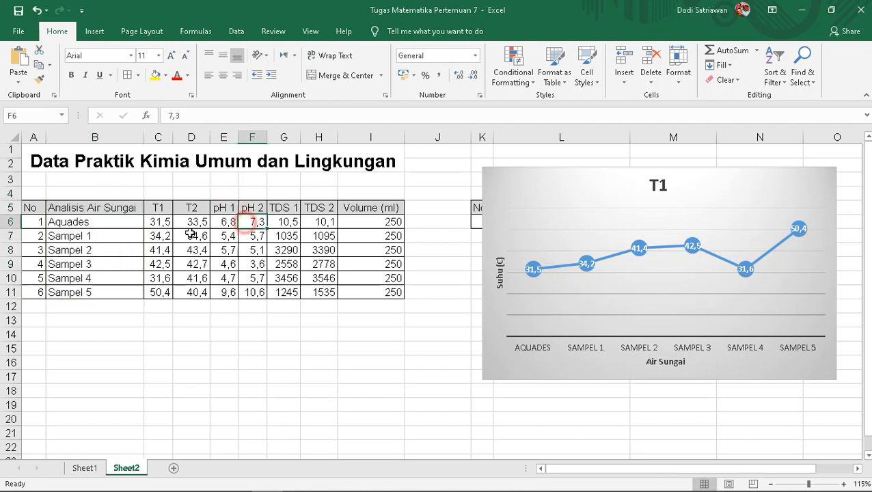
drag(100, 203, 103, 309)
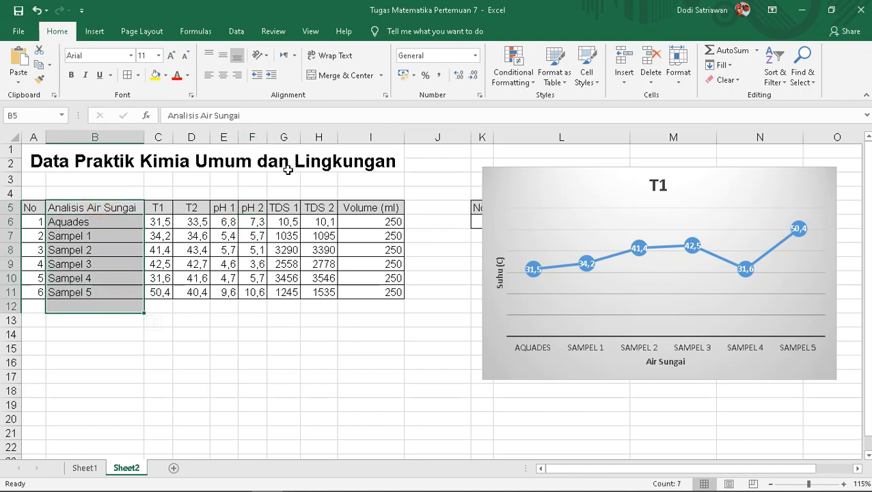
ctrl+click(227, 207)
drag(173, 442, 179, 432)
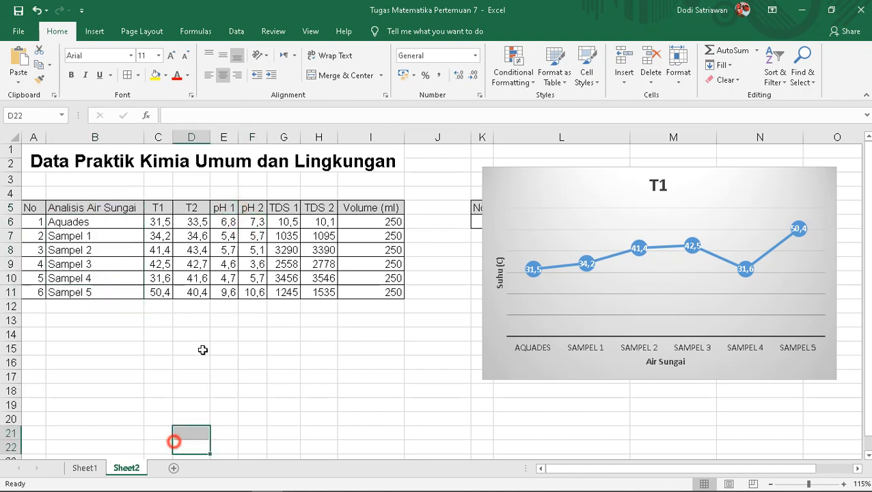
click(202, 350)
Insert a Line with Markers chart from the sample names in B5:B11 and pH 1 values in E5:E11, and shift it off the T1 chart
drag(106, 291, 107, 295)
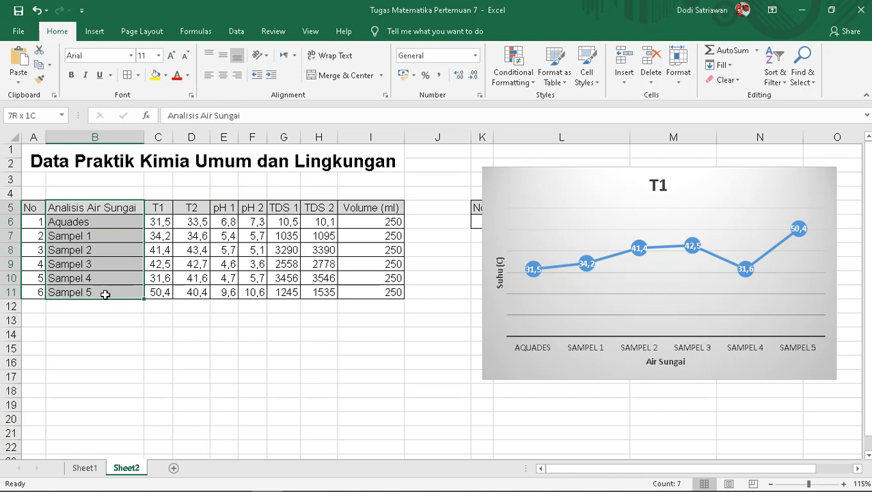
drag(223, 208, 230, 294)
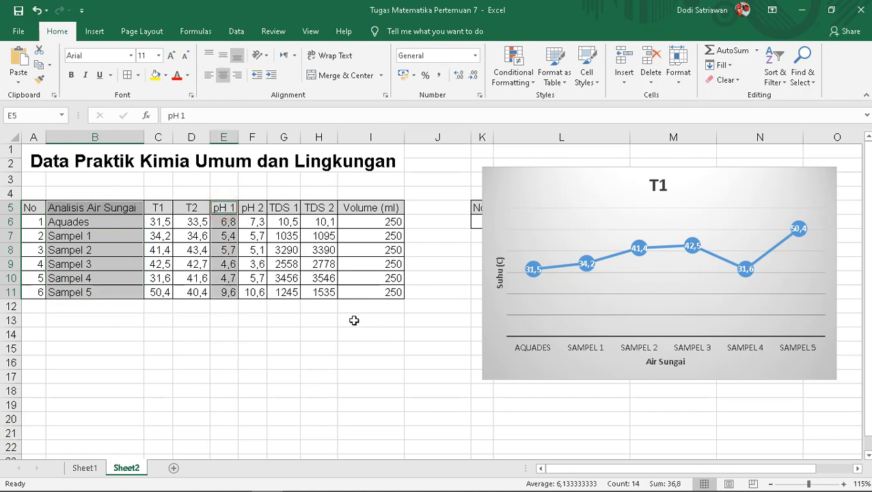
click(95, 30)
click(341, 67)
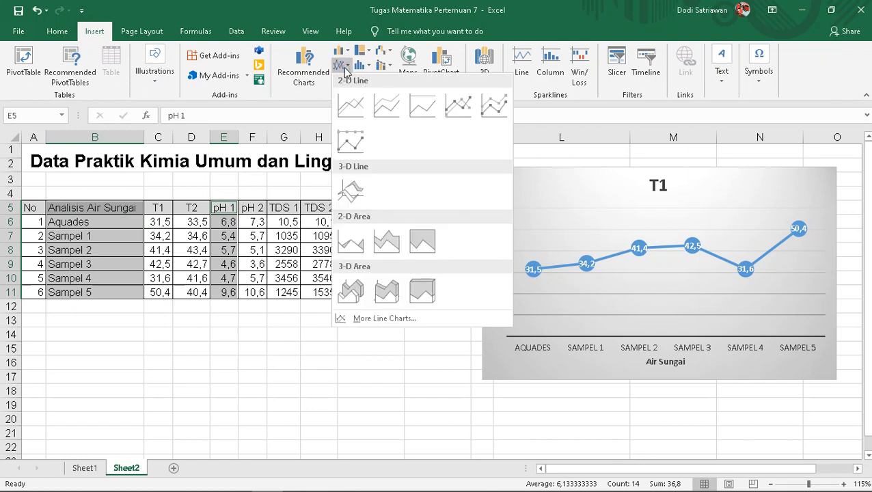
click(457, 117)
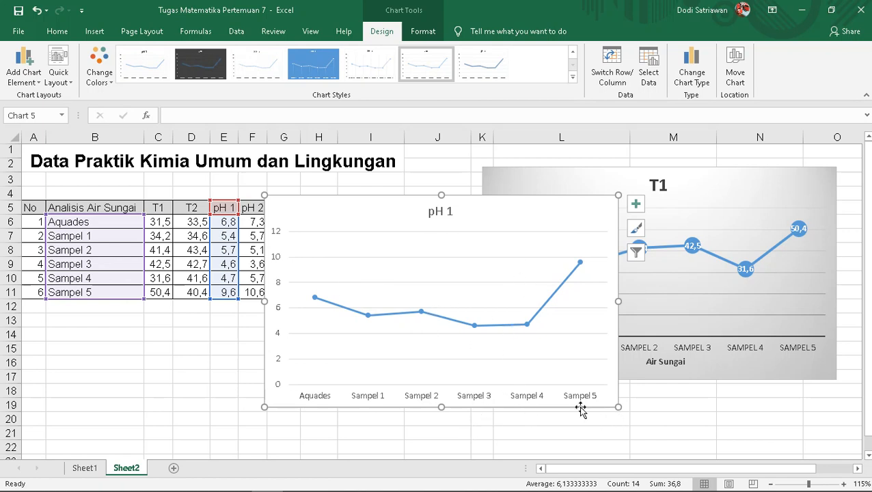
mouse_move(585, 268)
drag(464, 194, 371, 200)
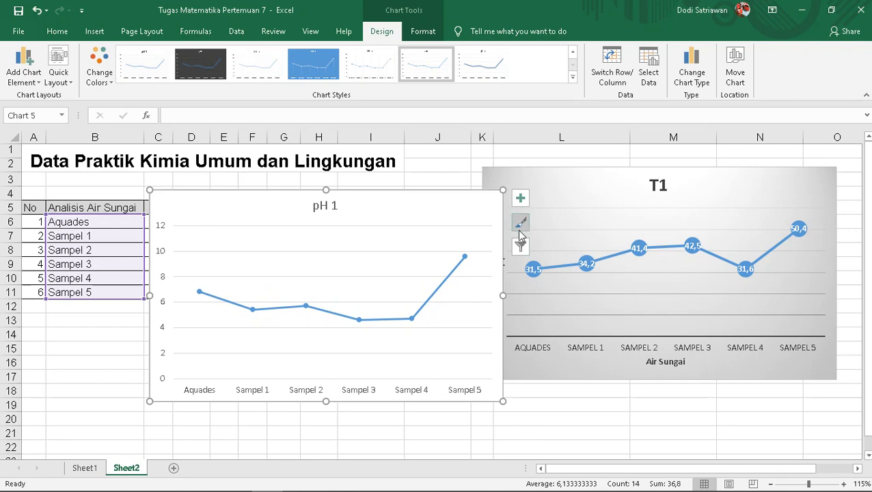
Try out several chart styles on the pH 1 chart, including those with vertical gridlines and with a thick shadowed line
click(521, 223)
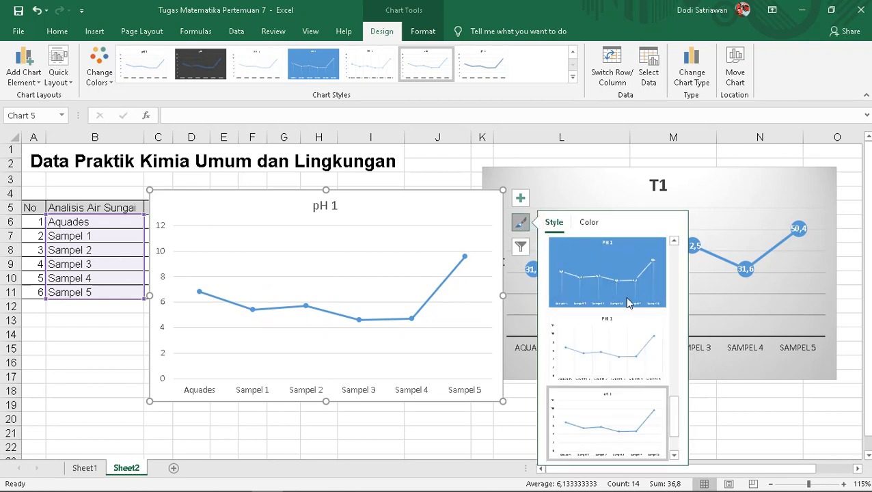
click(626, 366)
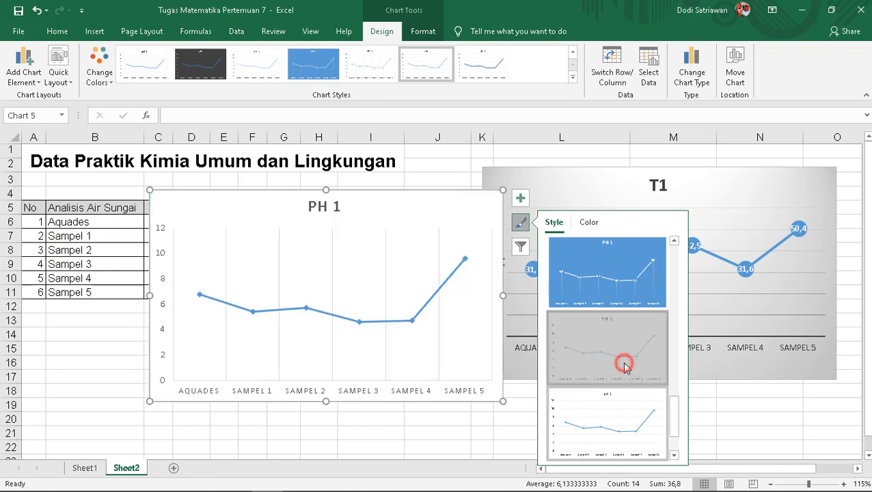
click(630, 426)
scroll(627, 363, down, 1)
click(626, 280)
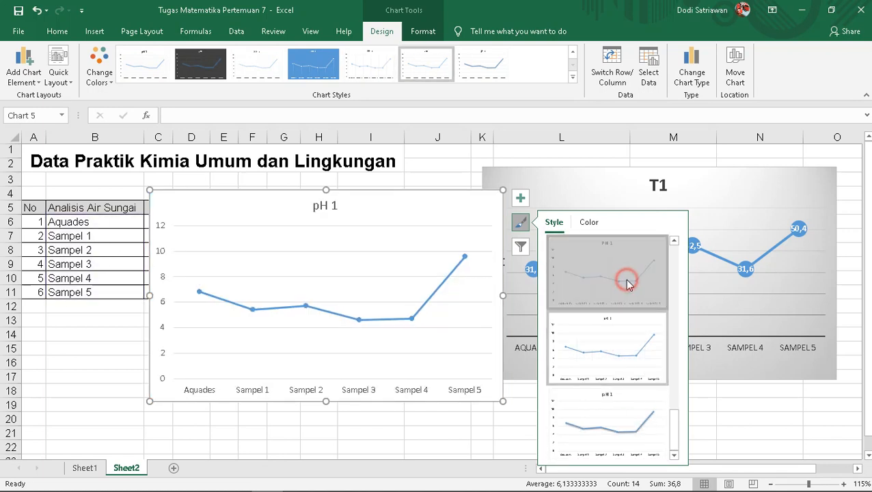
click(626, 291)
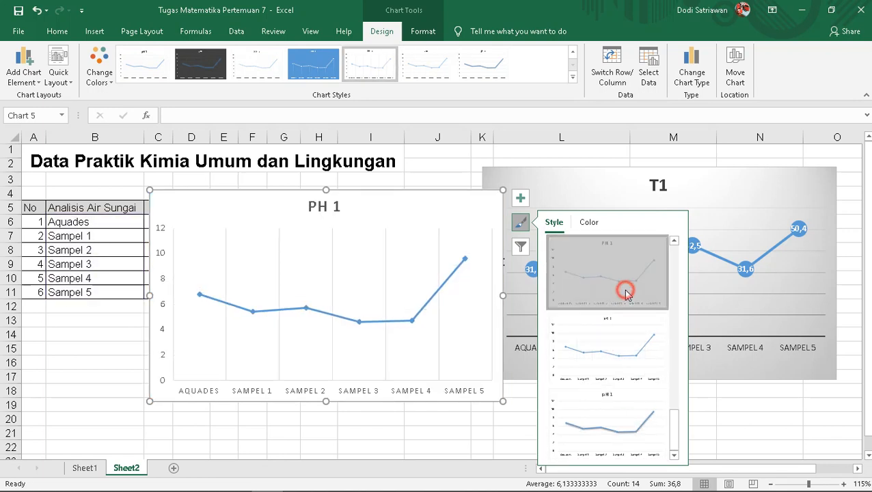
click(634, 349)
click(627, 416)
scroll(630, 424, up, 5)
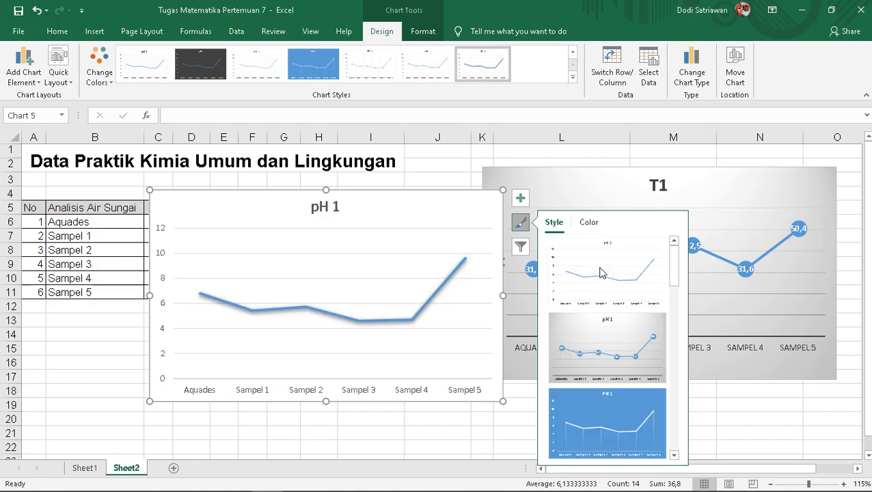
Apply the grey gradient style with values inside round markers to the pH 1 chart and recolour it with the monochromatic grey palette
click(622, 374)
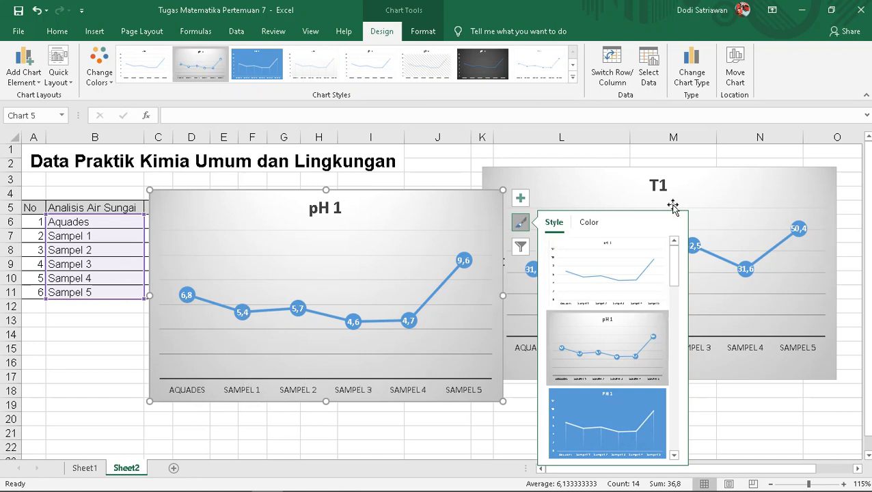
click(589, 224)
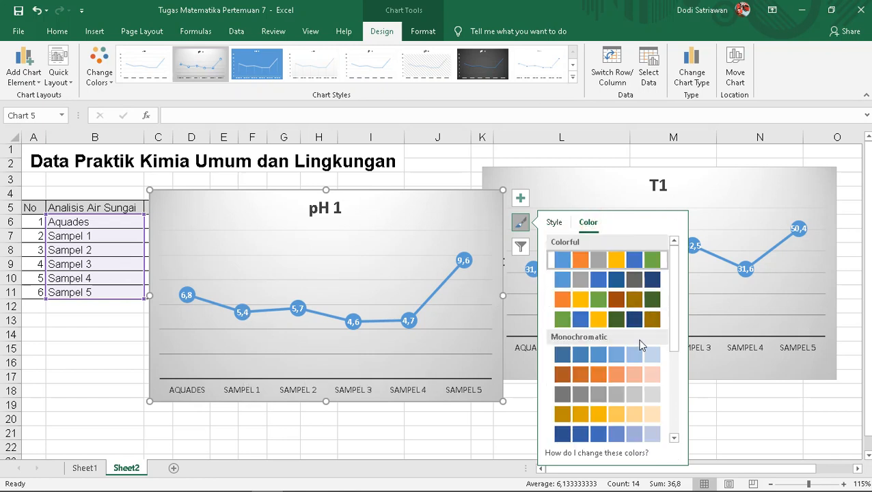
click(618, 386)
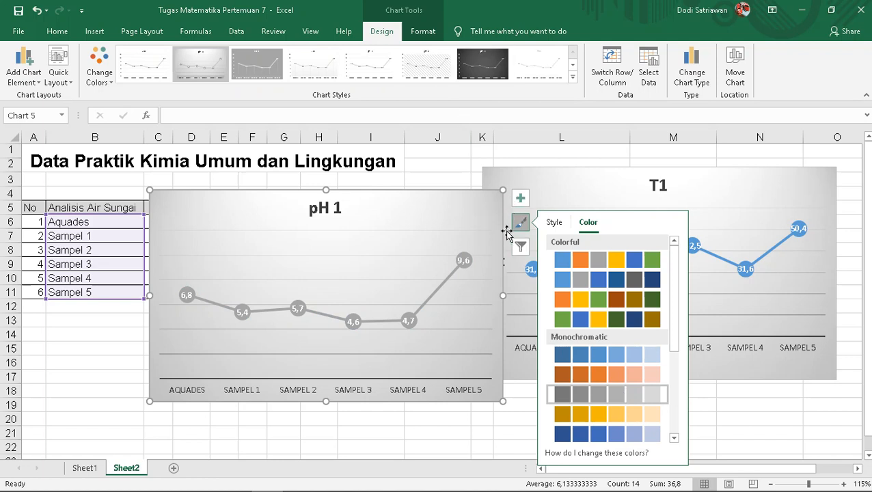
Filter the Sampel 5 category out of the pH 1 chart and bring it back
click(521, 248)
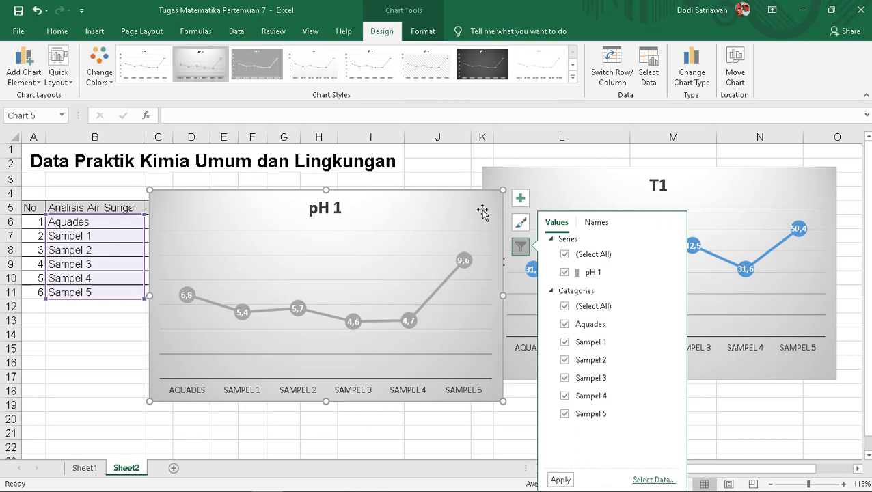
click(565, 415)
click(553, 479)
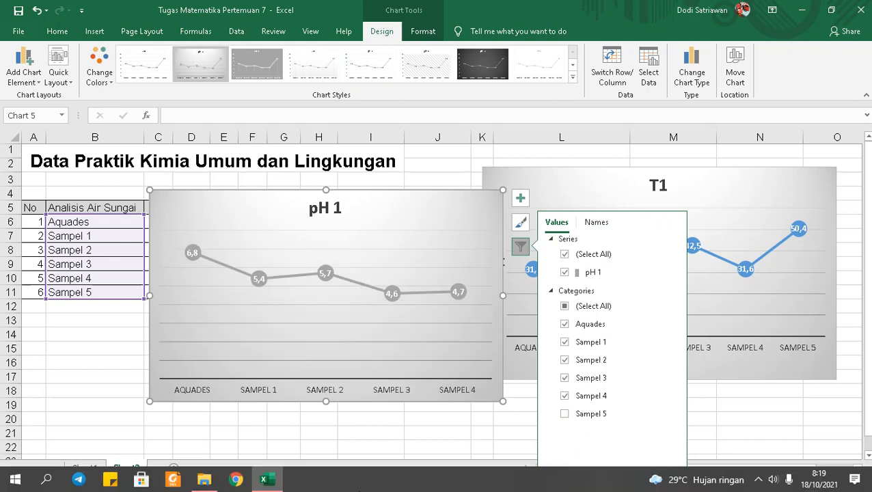
click(565, 414)
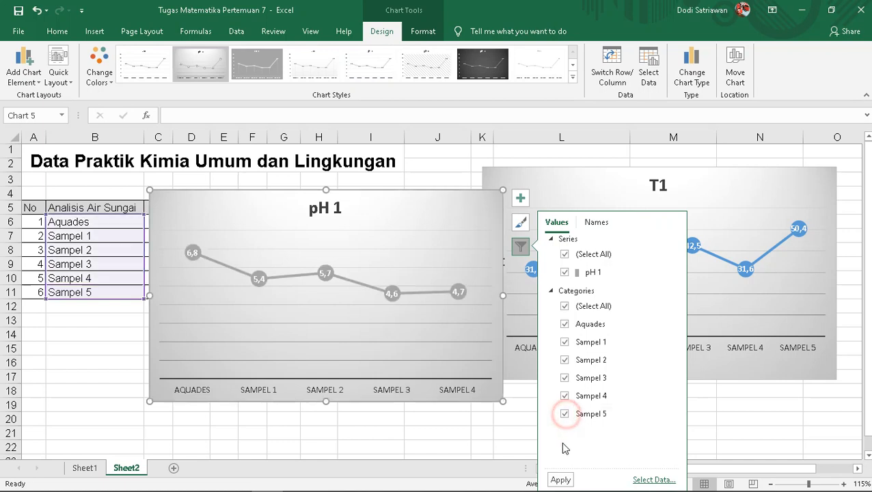
click(559, 479)
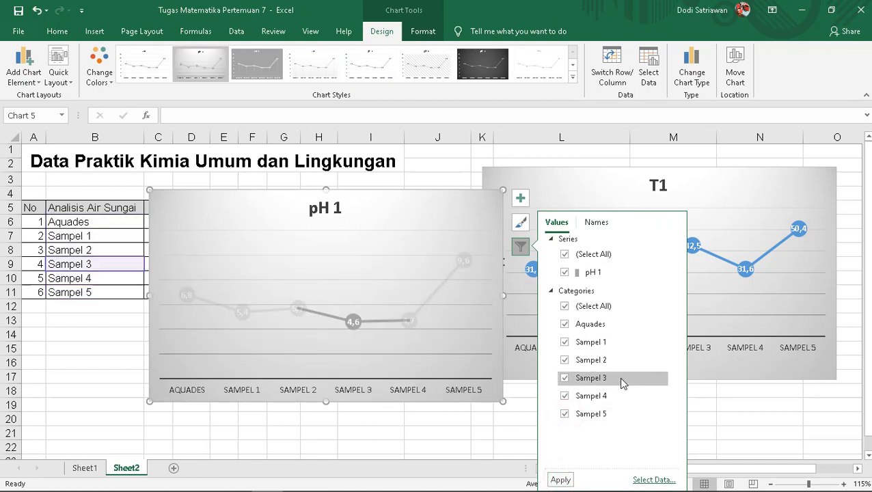
Filter the Aquades category out of the pH 1 chart and bring it back
click(565, 325)
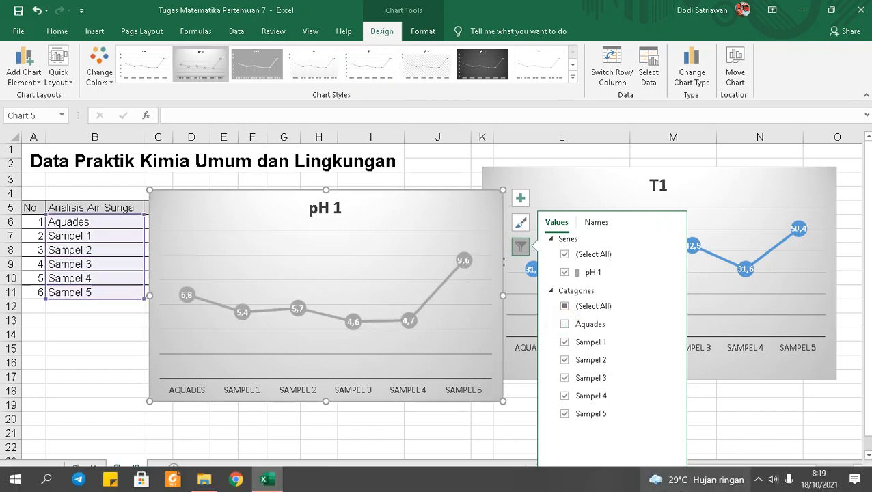
click(559, 480)
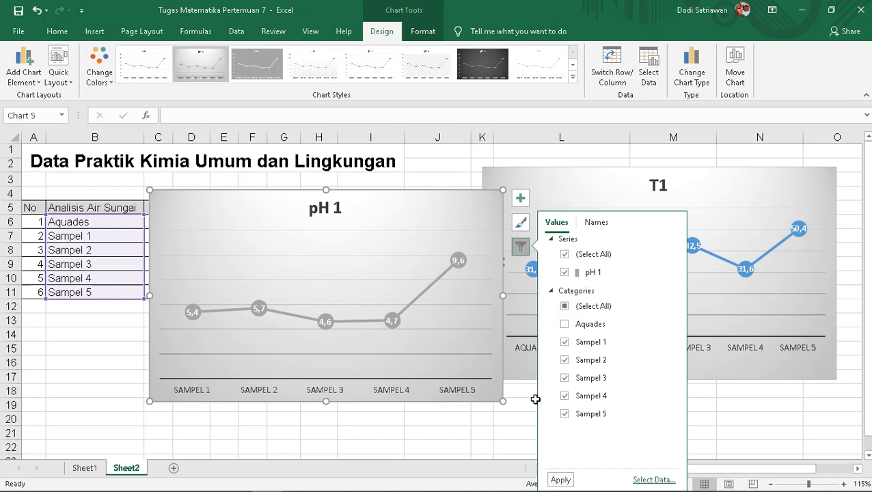
click(565, 324)
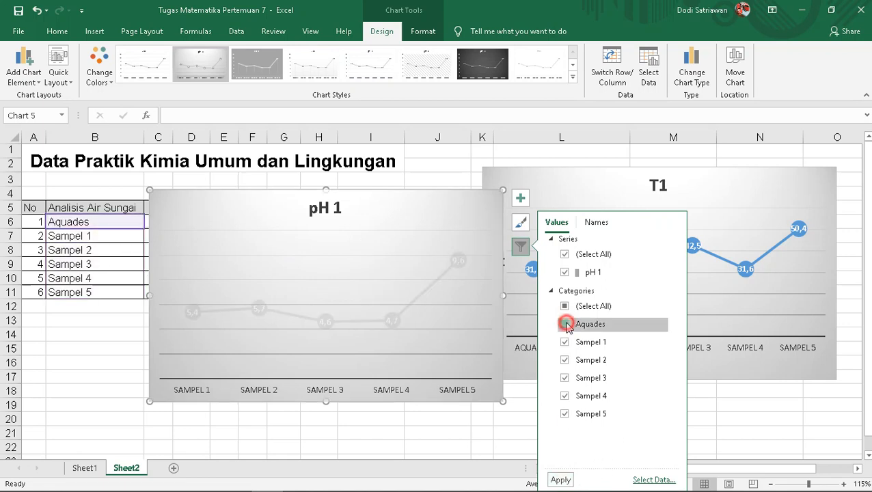
click(561, 479)
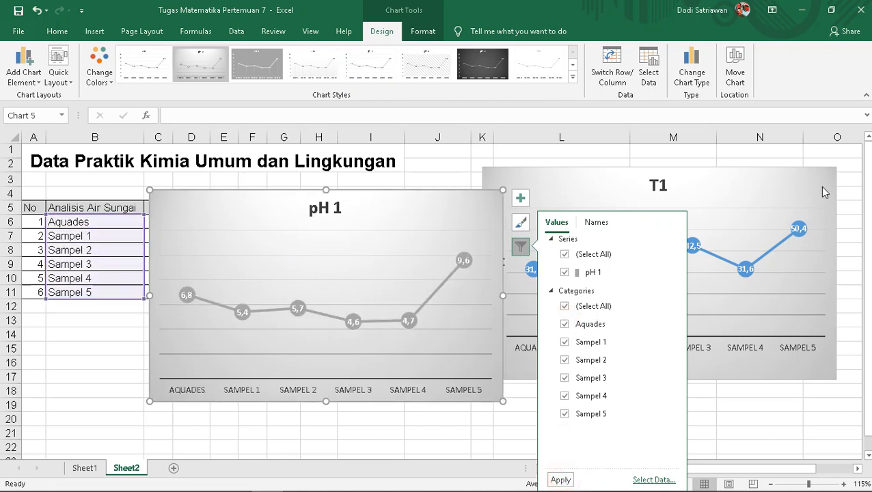
Add axis titles to the pH 1 chart and apply the white chart style with vertical drop lines
click(522, 198)
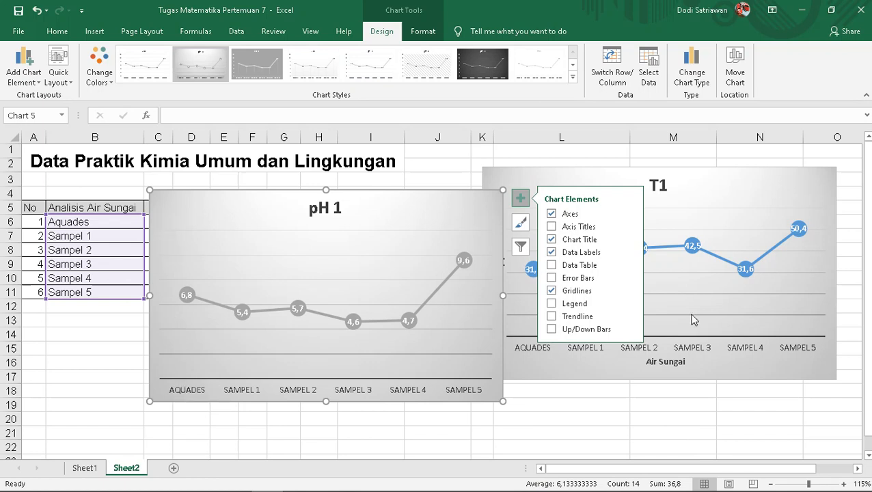
click(550, 227)
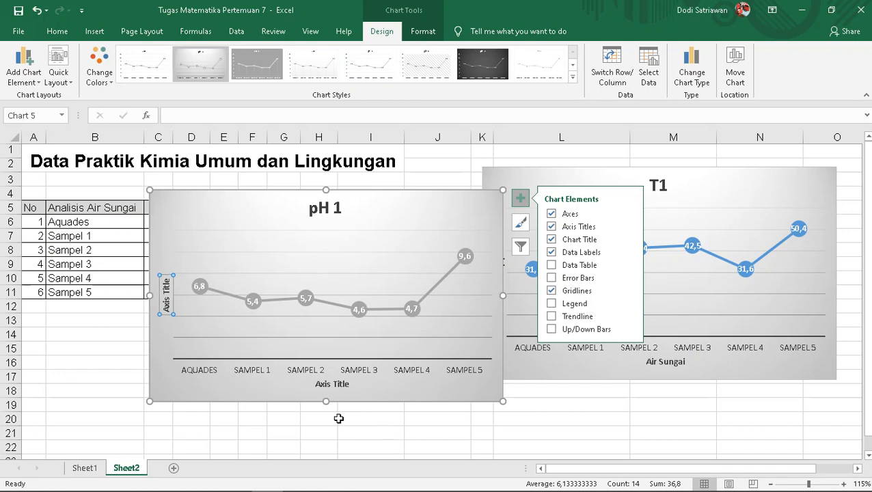
drag(401, 204, 361, 201)
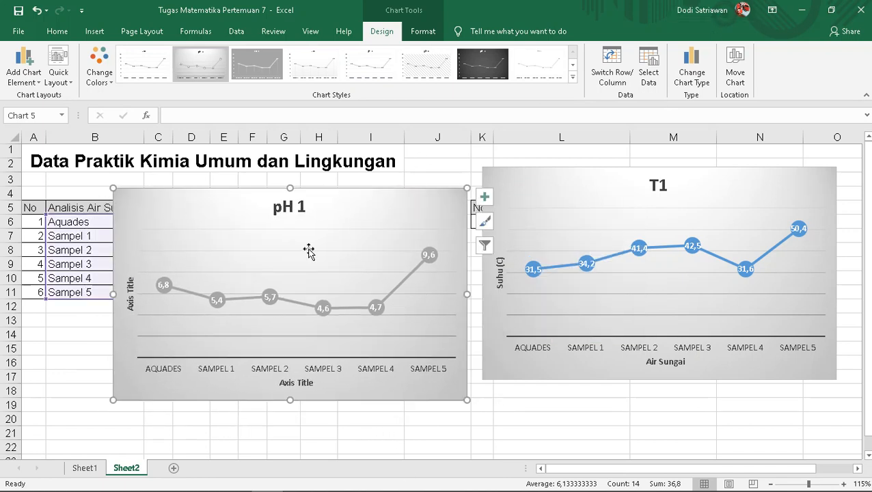
click(313, 64)
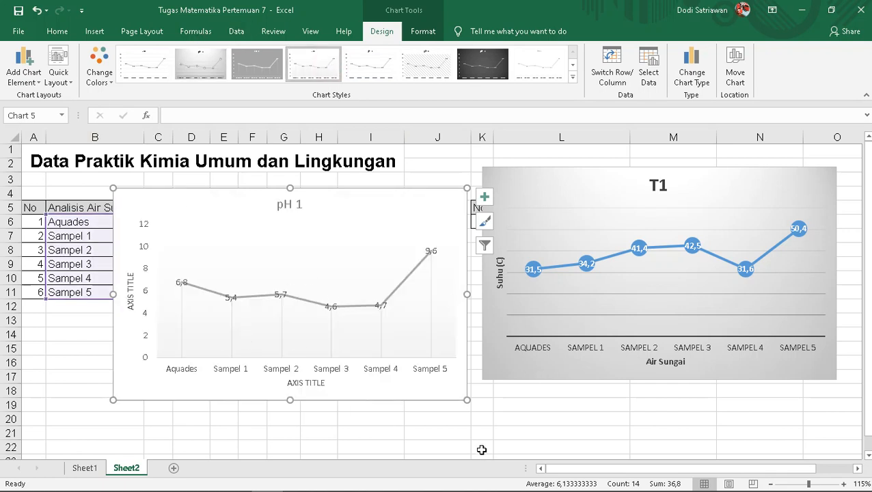
Move the pH 1 chart clear of the data table, to the lower part of the T1 chart from about row 13
drag(369, 209, 675, 200)
click(636, 181)
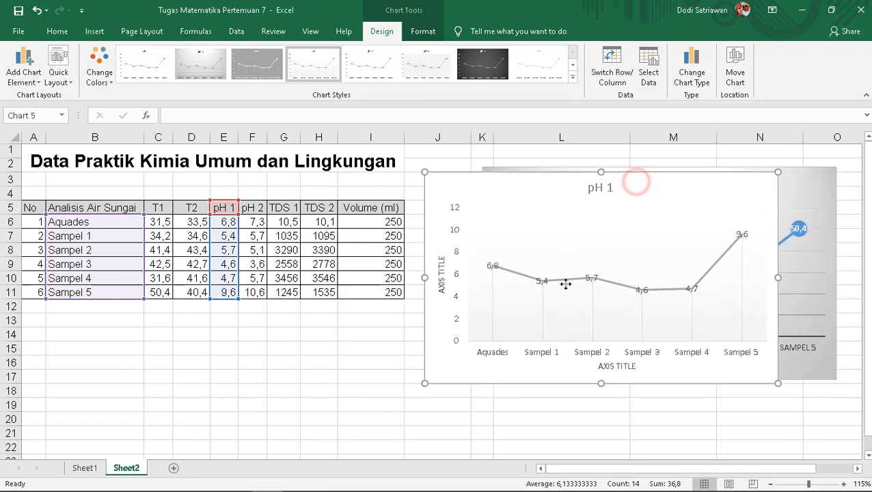
drag(565, 285, 548, 297)
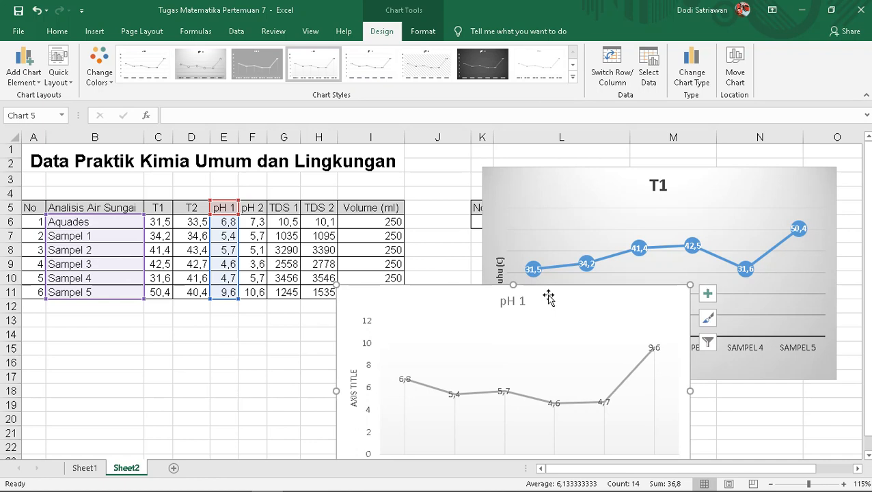
drag(517, 334, 554, 335)
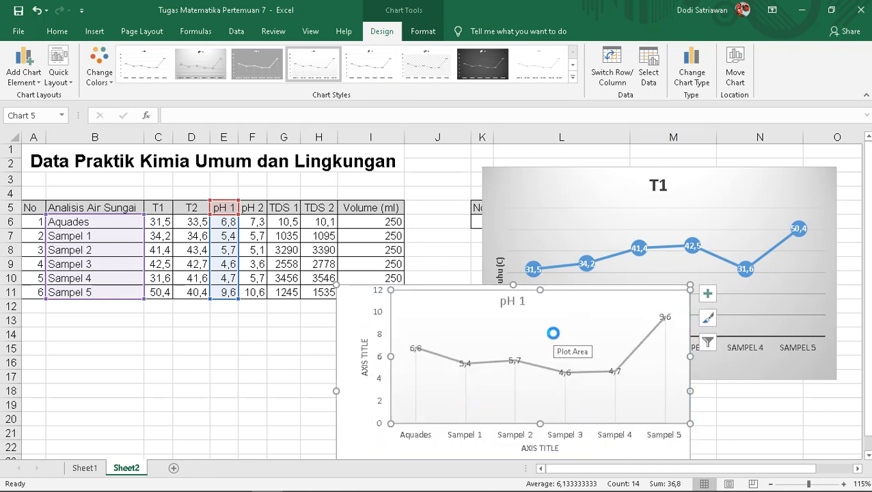
click(229, 405)
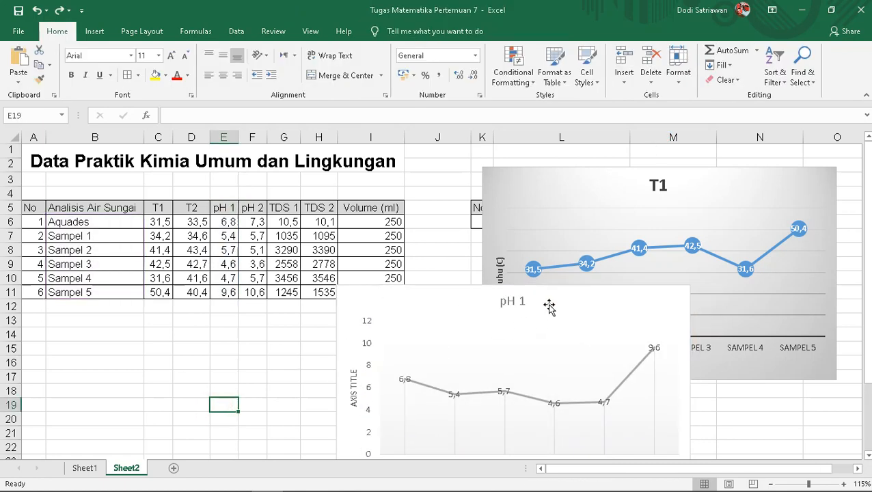
drag(553, 305, 701, 344)
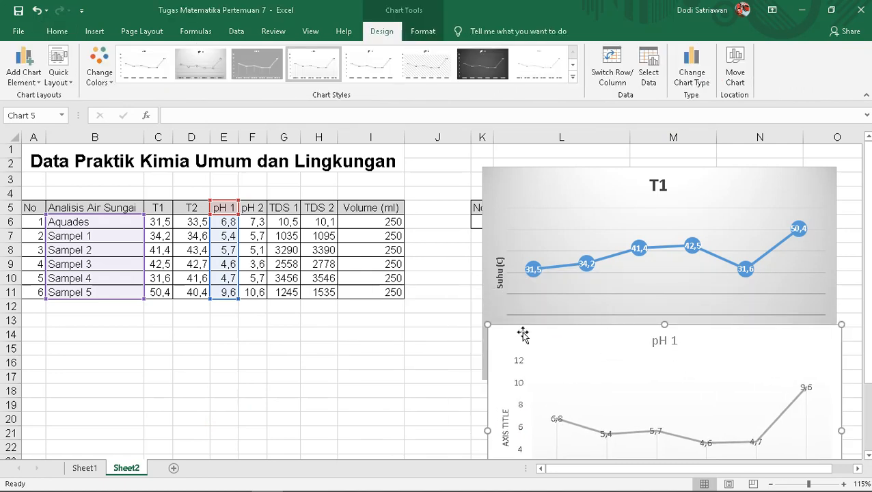
click(111, 365)
Insert a Line with Markers chart from the sample names in B5:B11, T1 values in C5:C11 and pH 1 values in E5:E11
click(92, 208)
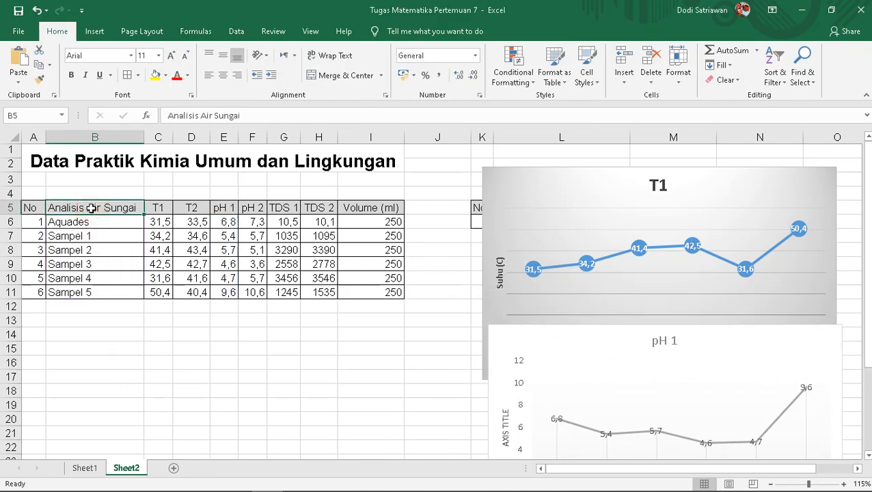
drag(89, 207, 83, 294)
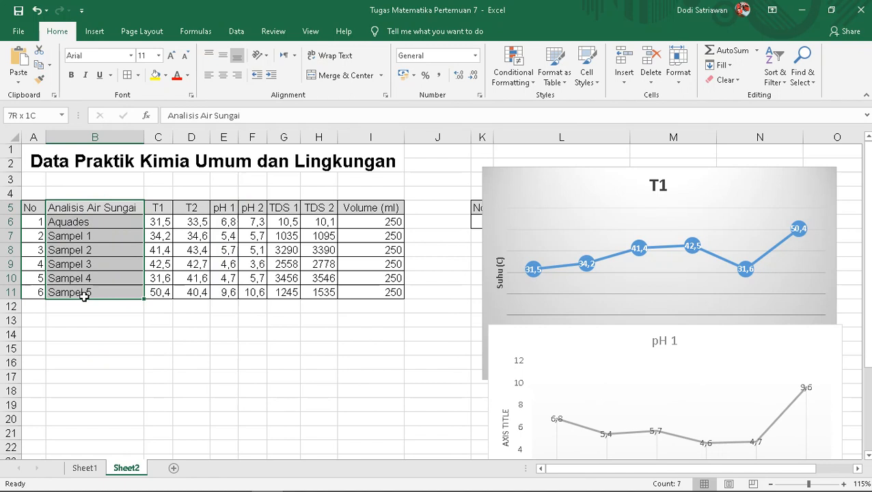
drag(83, 295, 85, 297)
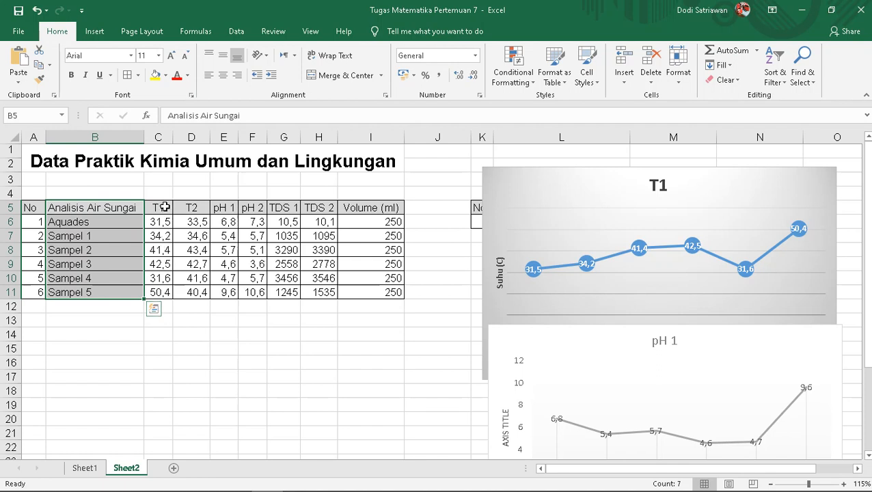
drag(165, 207, 173, 287)
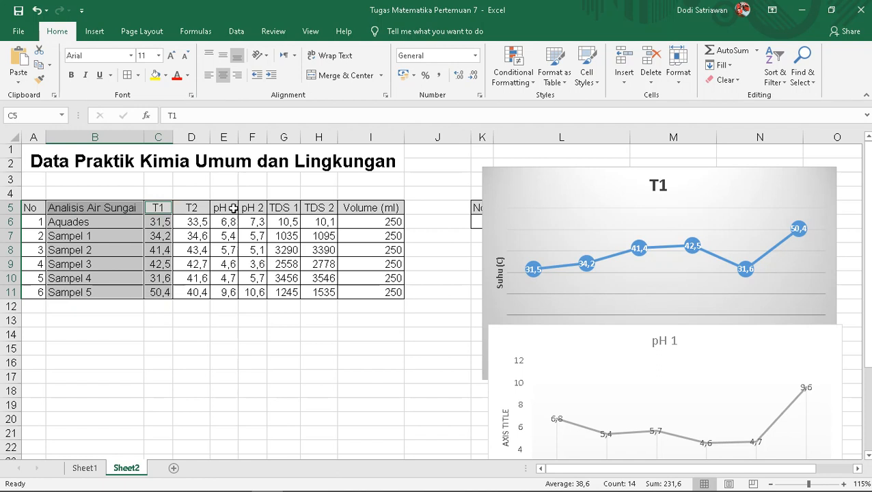
drag(233, 208, 226, 288)
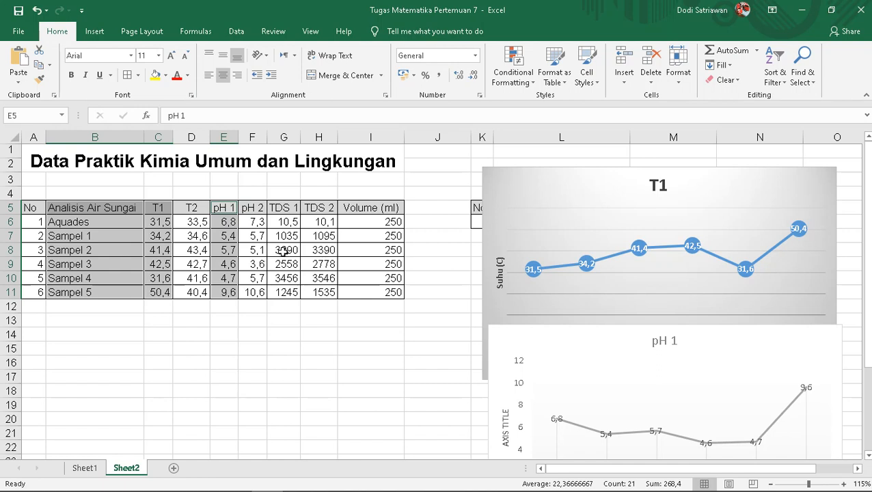
click(96, 31)
click(342, 66)
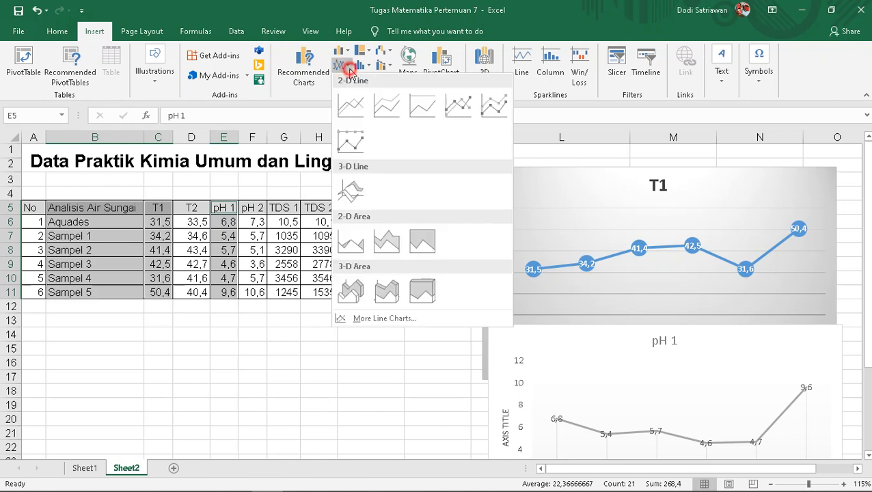
click(458, 106)
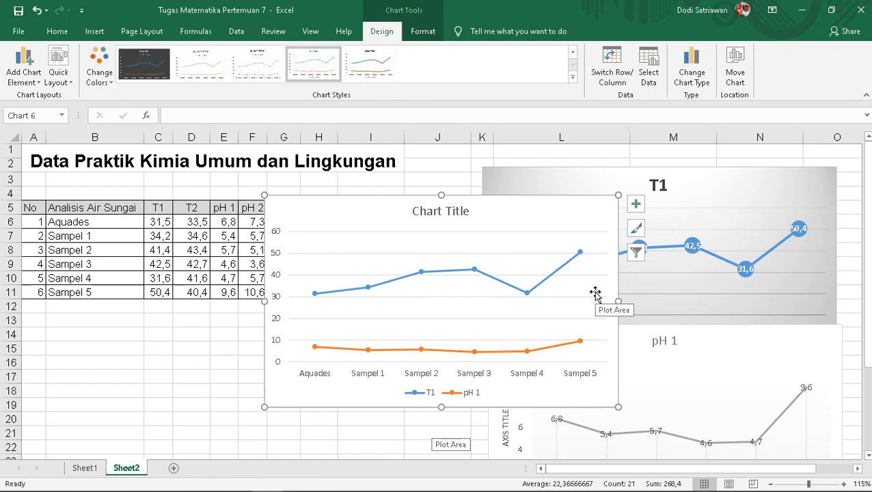
Move the combined T1 and pH 1 chart off the data table, to start in column L at about row 6
click(547, 218)
drag(541, 214, 384, 185)
right_click(385, 186)
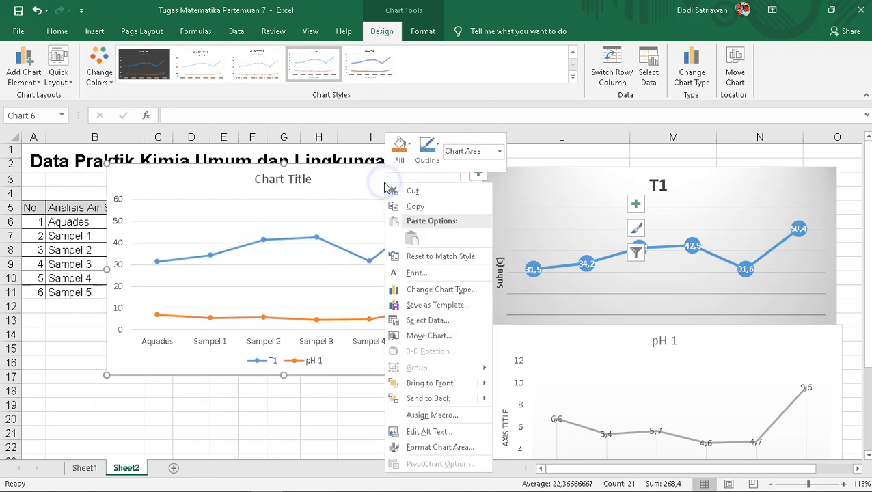
click(298, 220)
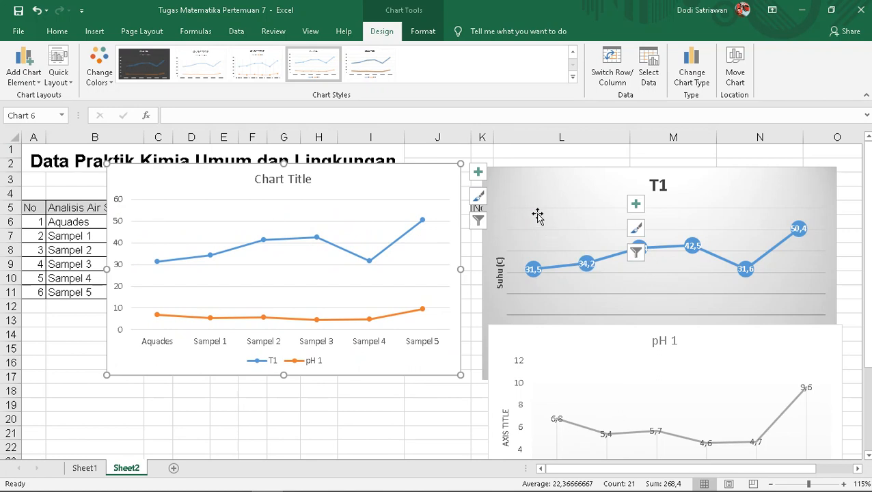
right_click(415, 200)
right_click(378, 184)
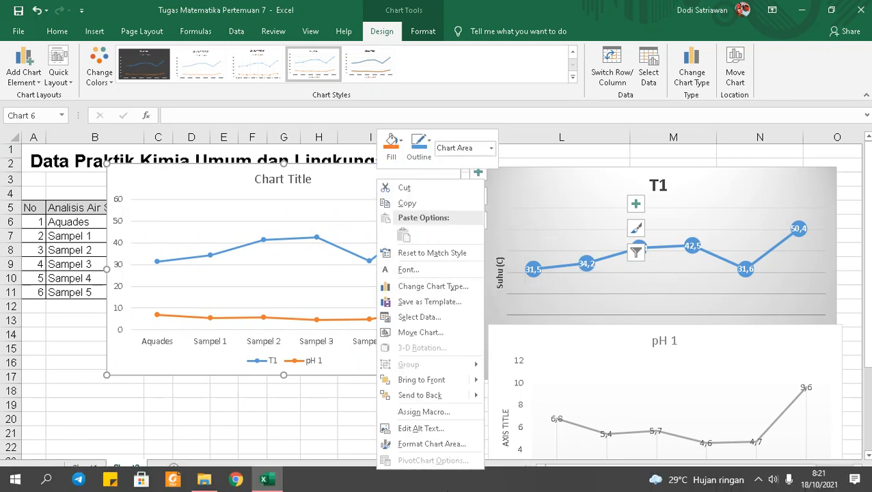
click(299, 432)
click(418, 199)
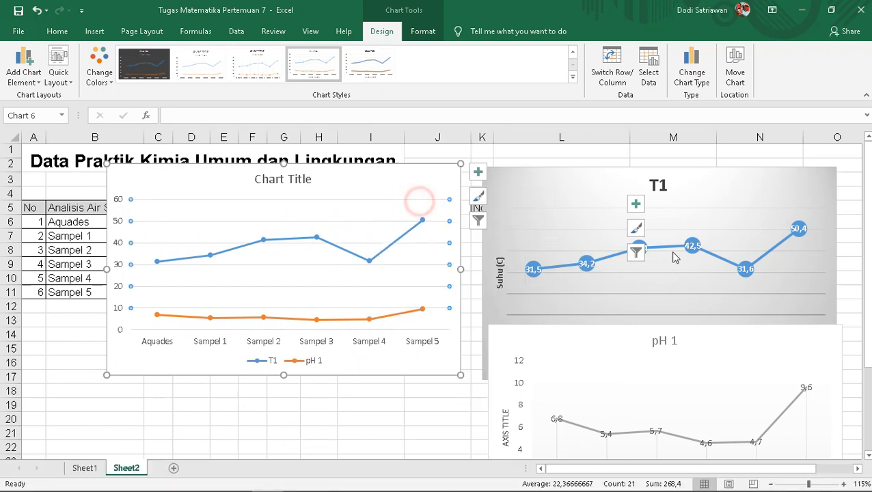
drag(408, 167, 818, 223)
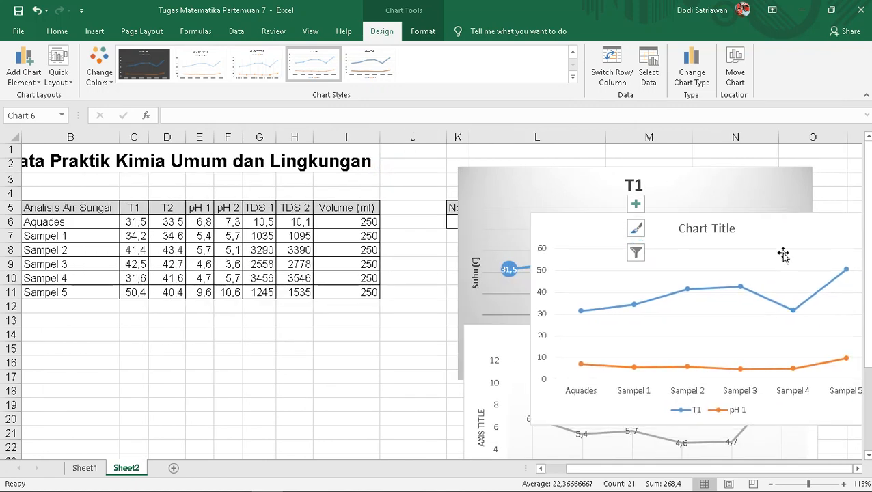
click(175, 360)
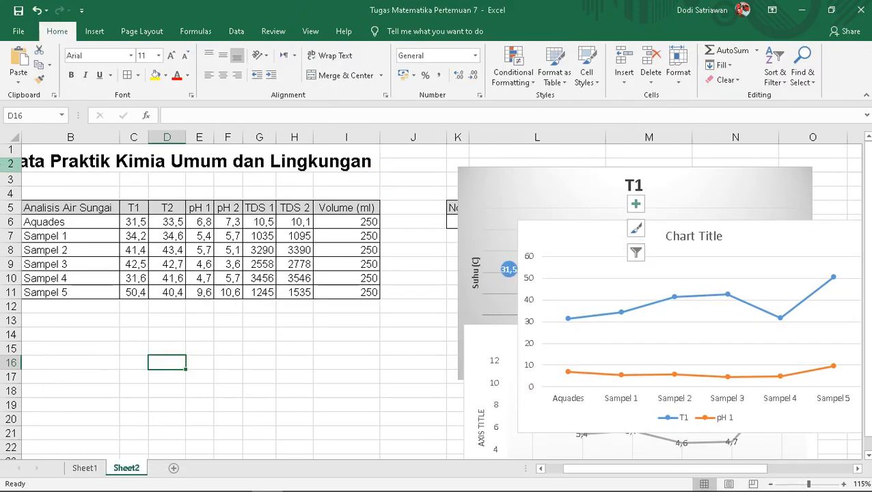
Insert a Line with Markers chart from the sample names in B5:B11 and the TDS 1 values in G5:G11
drag(71, 205, 72, 222)
drag(75, 317, 67, 292)
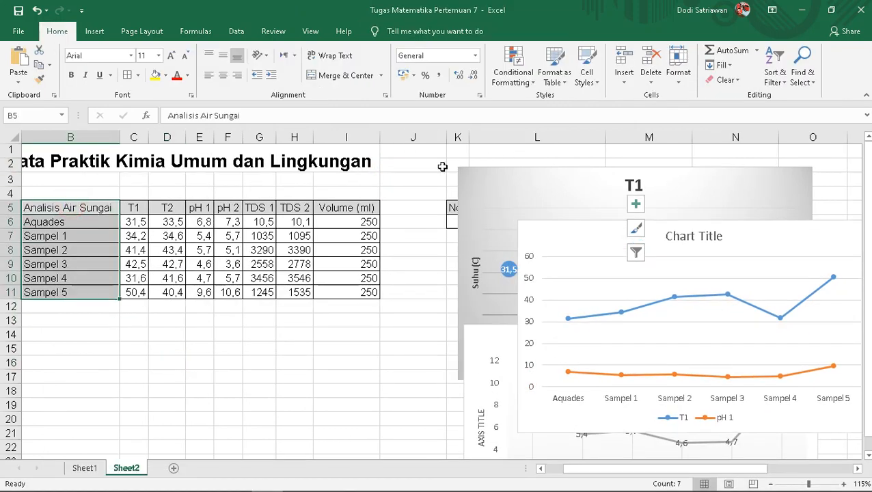
ctrl+drag(260, 205, 263, 294)
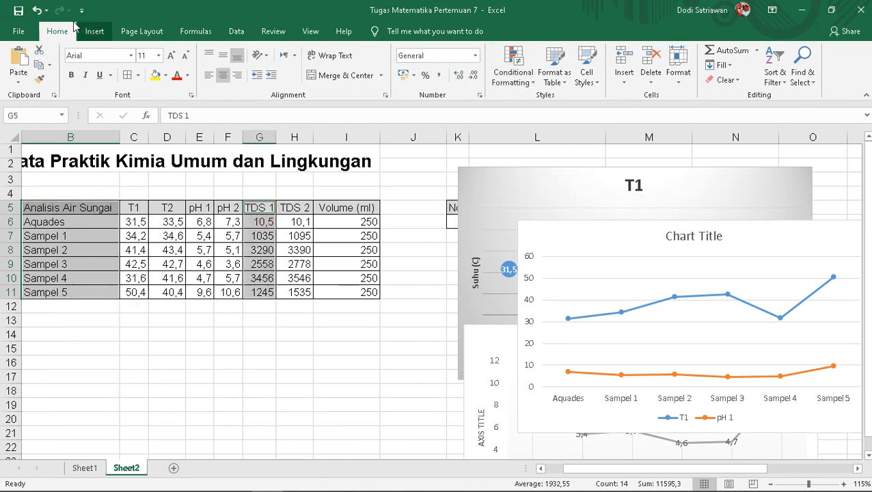
click(95, 32)
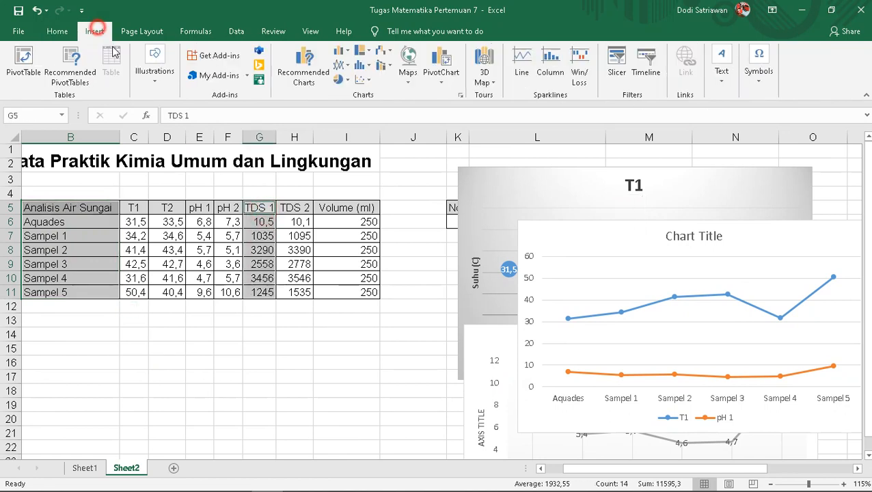
click(341, 65)
click(458, 112)
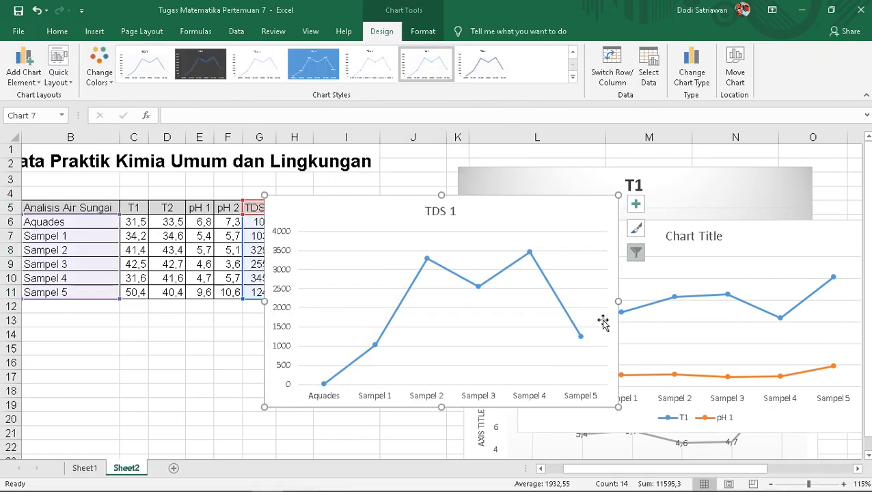
Filter the Aquades category out of the TDS 1 chart and move the chart to start in column C at about row 3
click(637, 254)
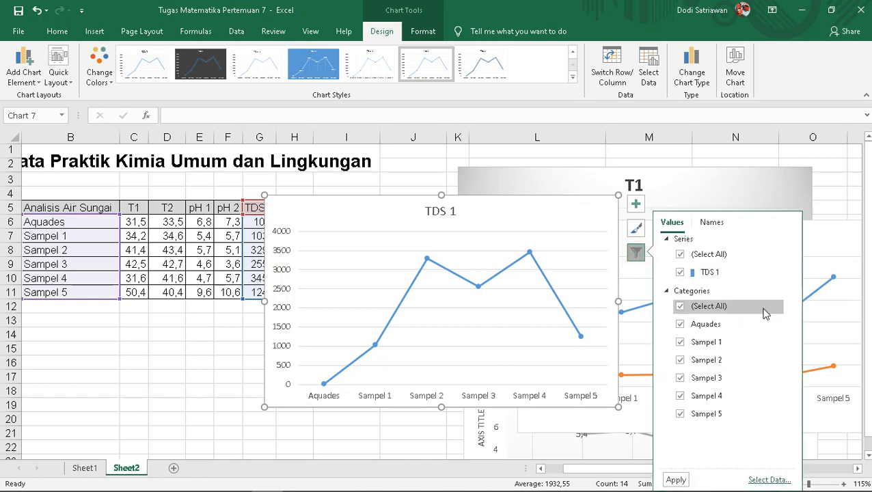
click(680, 325)
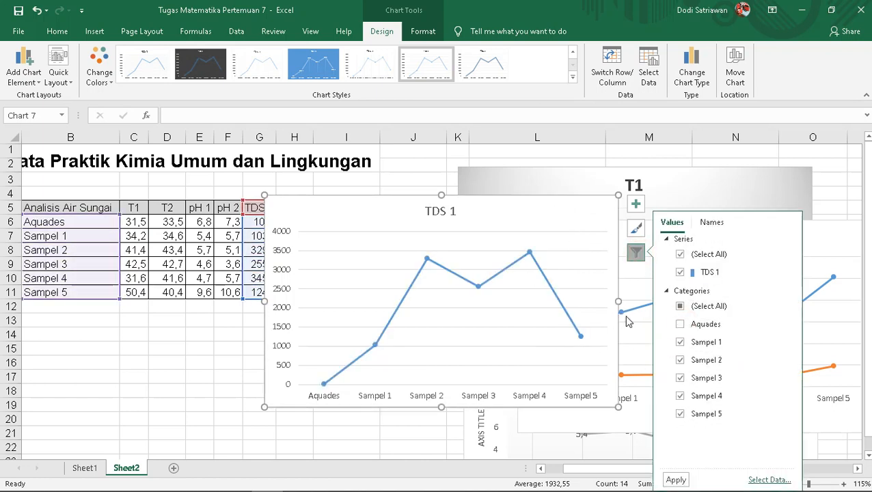
click(675, 480)
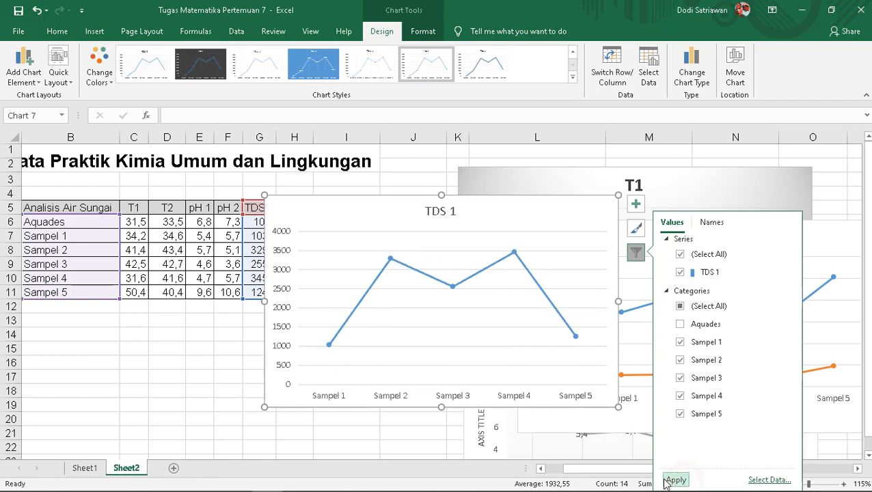
click(414, 310)
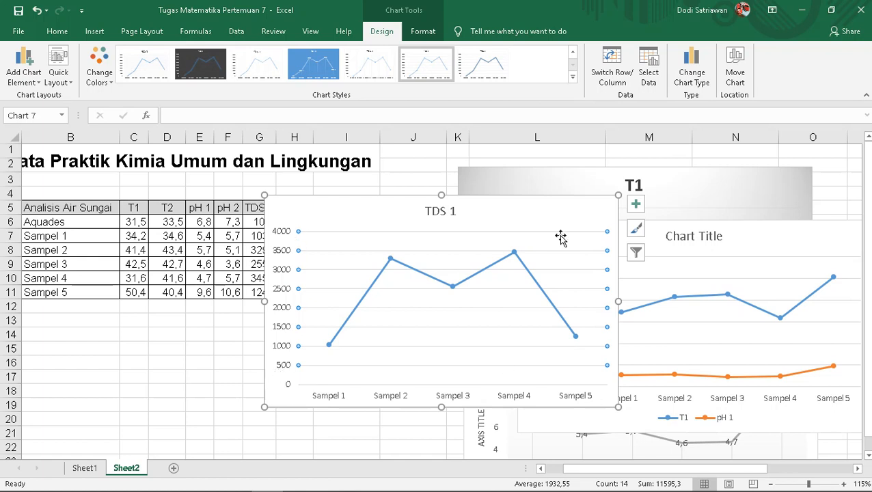
drag(521, 211, 386, 197)
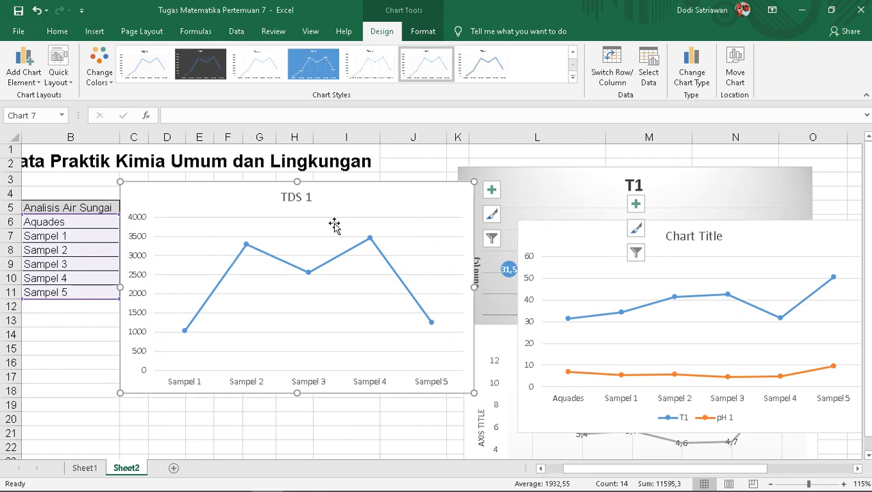
Look through the TDS 1 chart area's formatting options for size, effects, fill, text fill, text outline and text effects
click(419, 197)
right_click(419, 197)
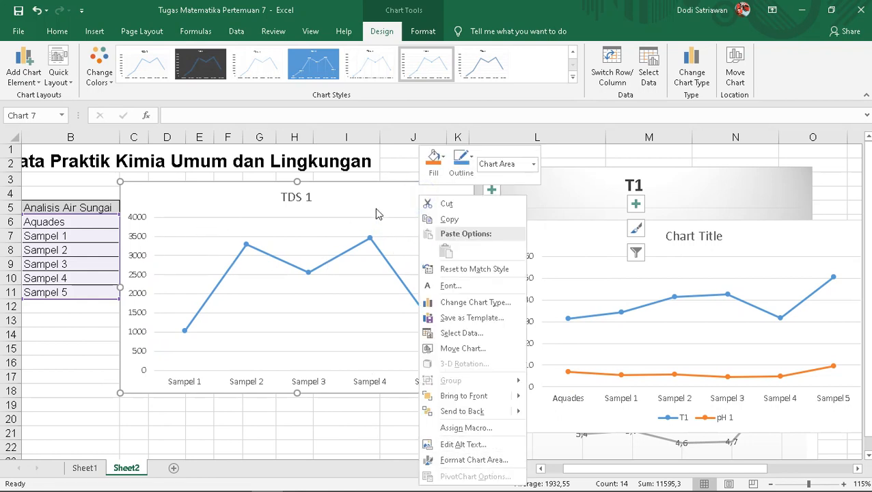
right_click(386, 204)
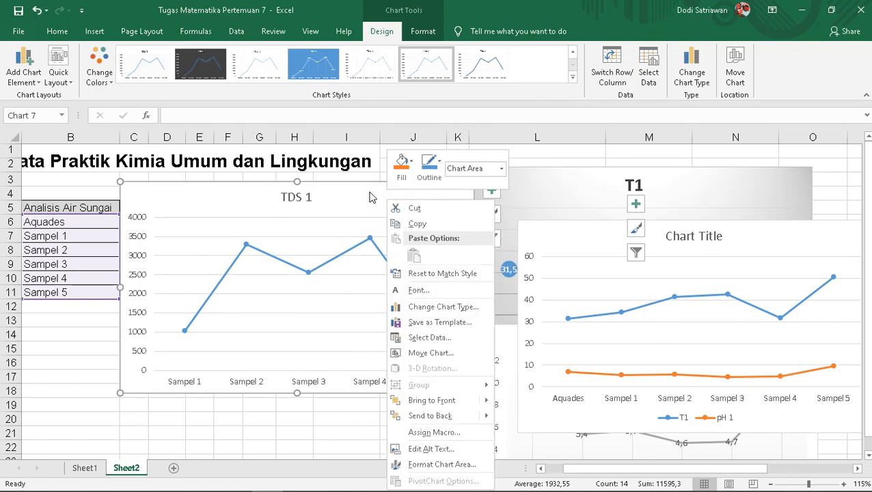
click(369, 198)
right_click(369, 197)
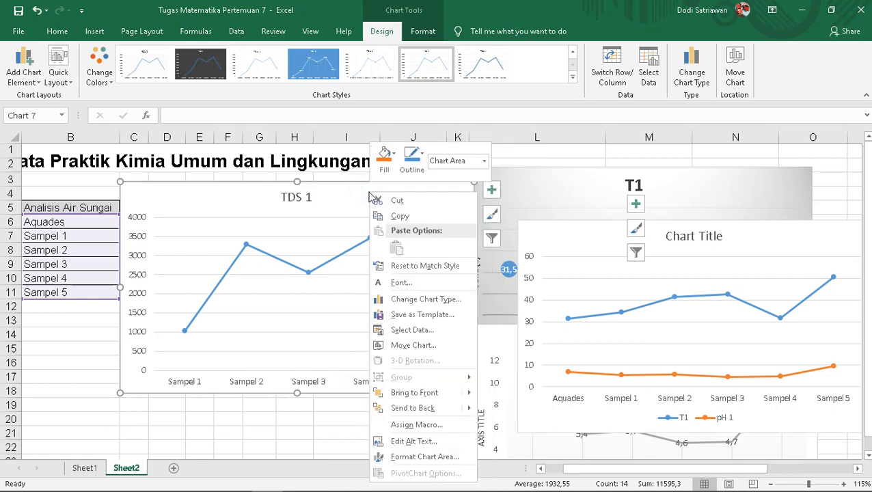
click(352, 197)
right_click(352, 197)
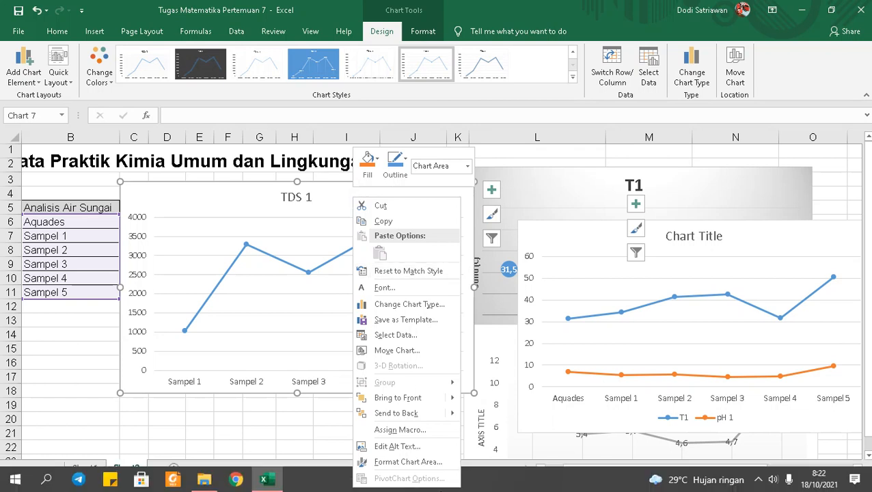
click(447, 463)
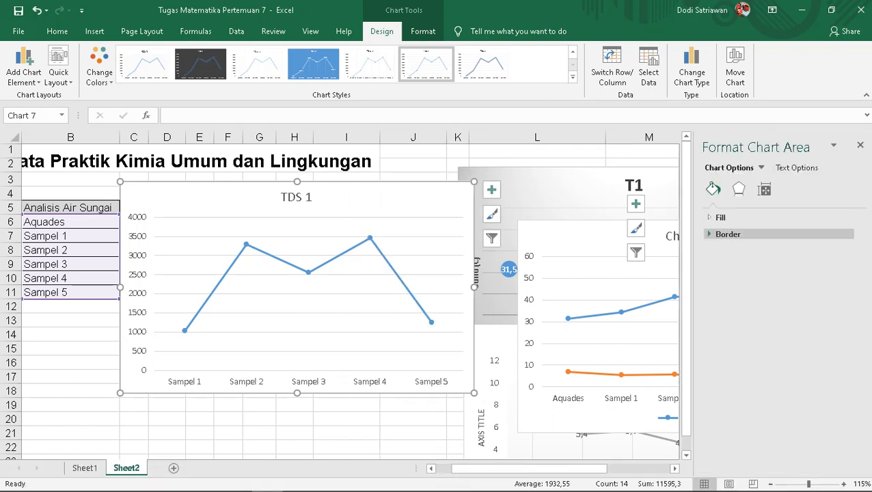
click(764, 192)
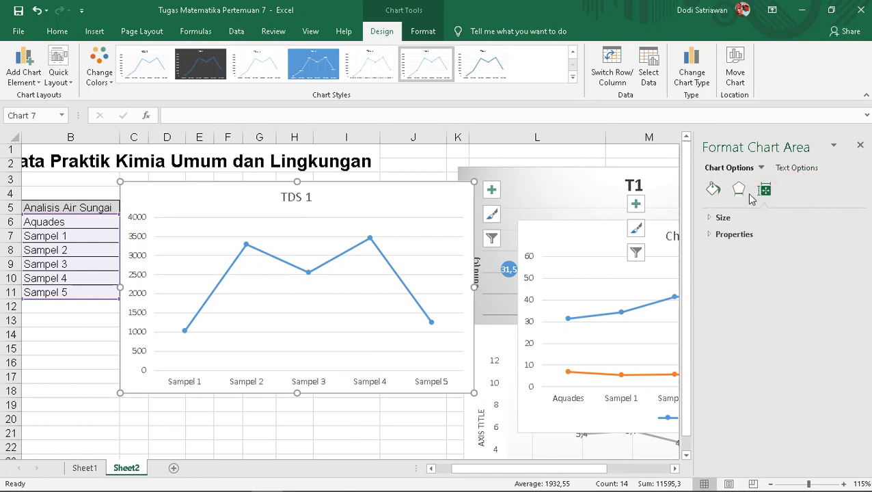
click(739, 190)
click(713, 191)
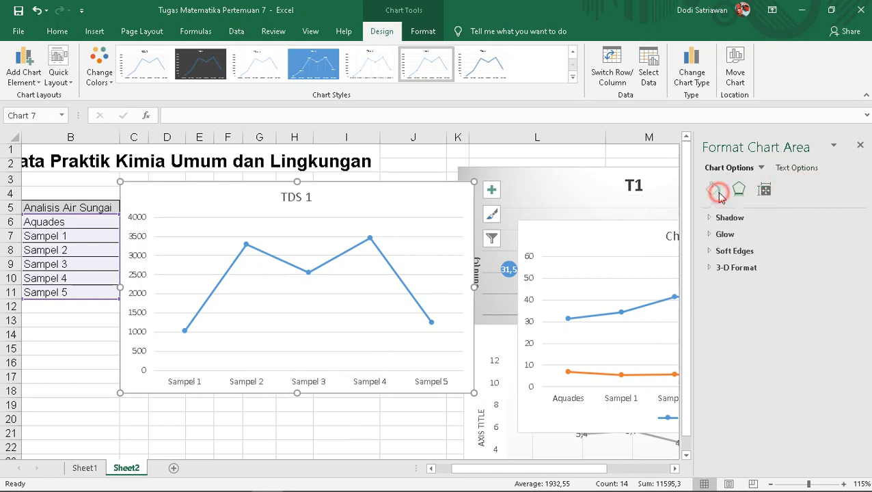
click(796, 167)
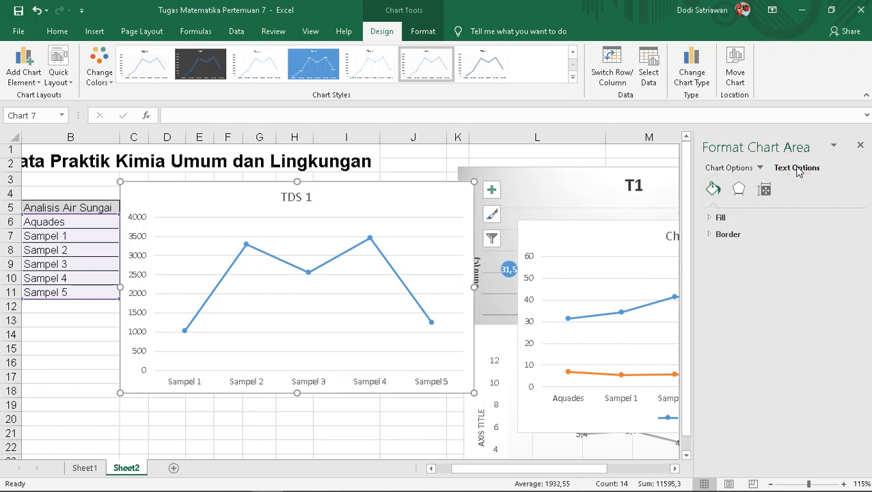
click(730, 216)
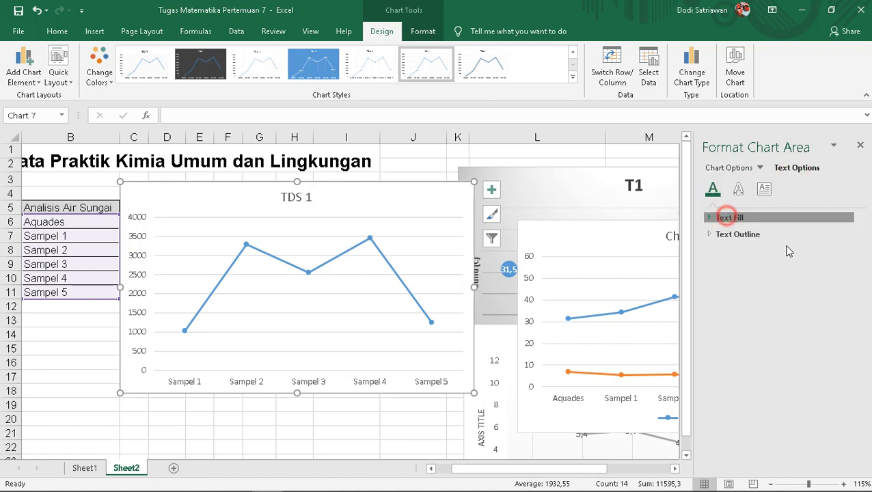
click(711, 358)
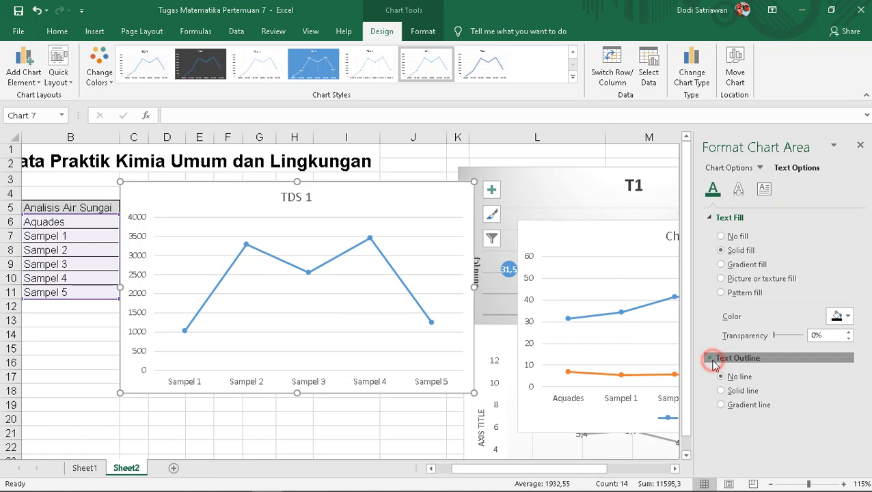
click(739, 190)
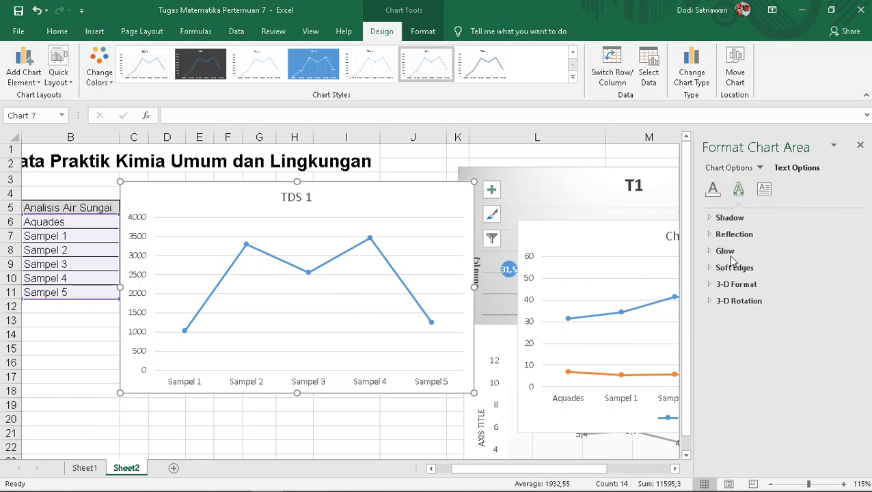
click(861, 145)
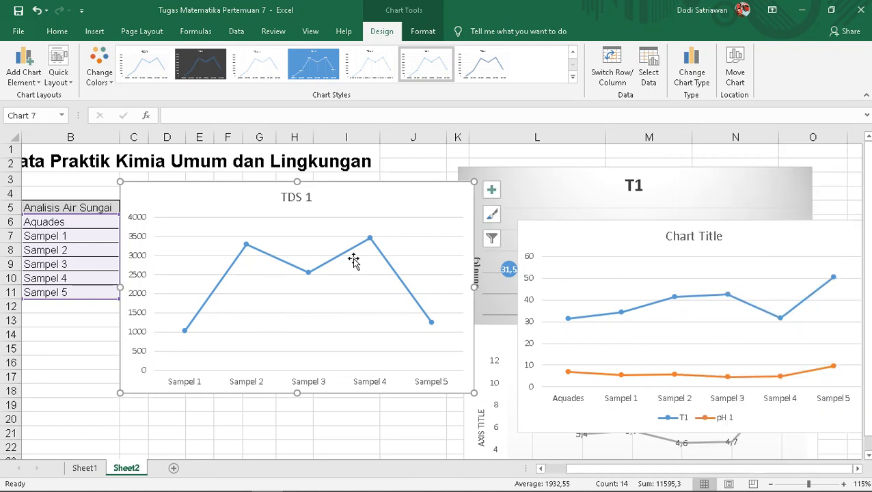
Set the line color of the TDS 1 data series to black
click(346, 253)
right_click(347, 253)
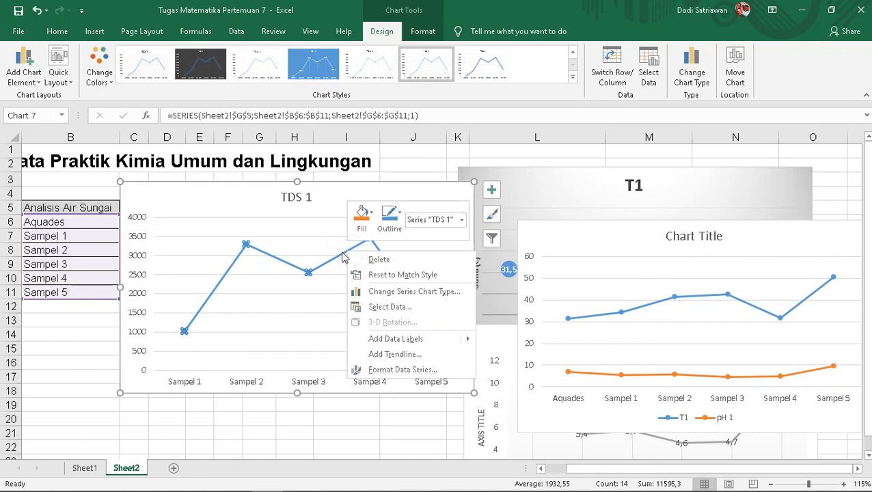
click(410, 369)
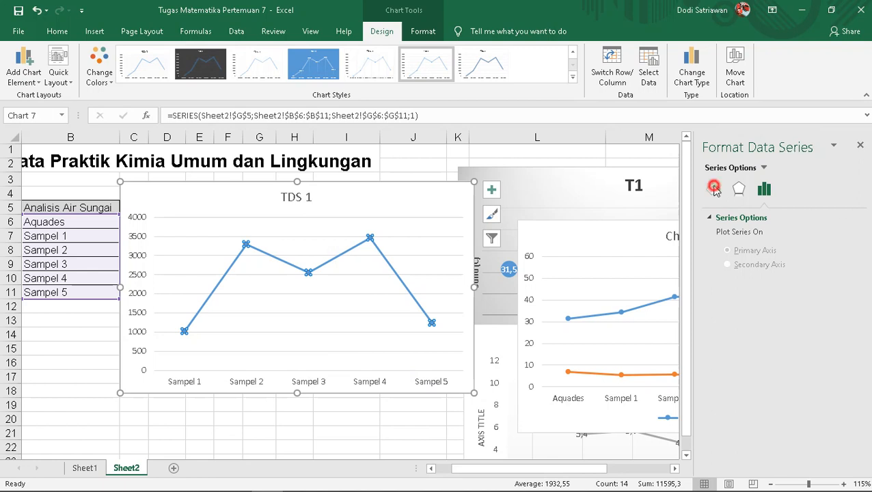
click(713, 189)
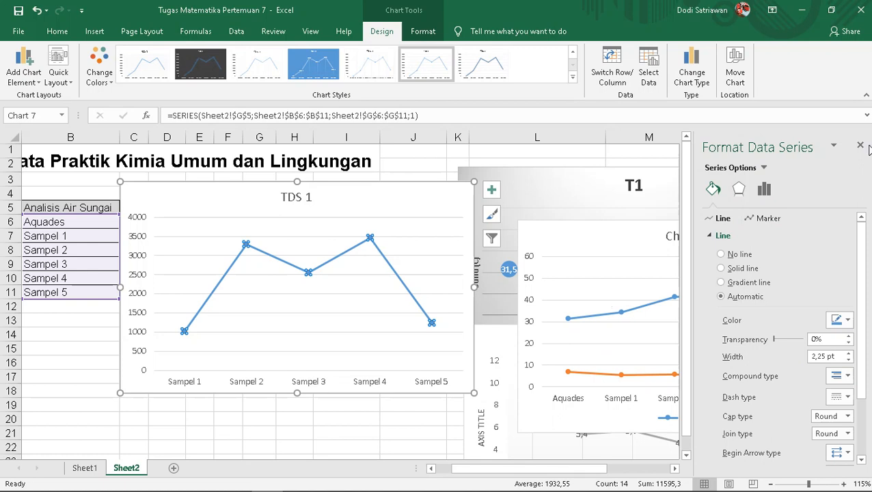
mouse_move(342, 266)
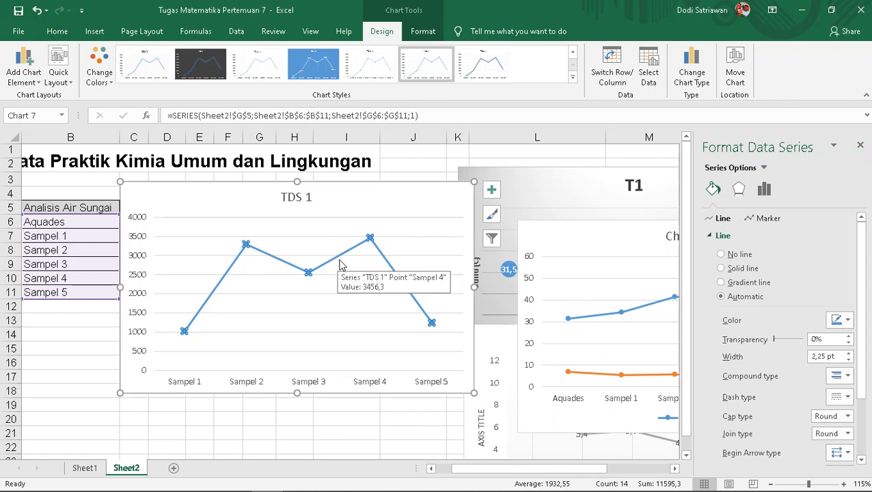
click(370, 238)
click(420, 202)
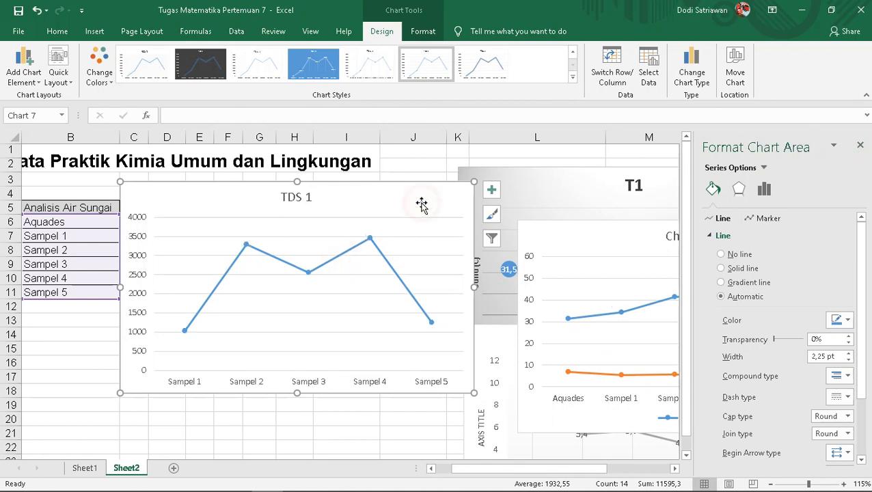
click(341, 261)
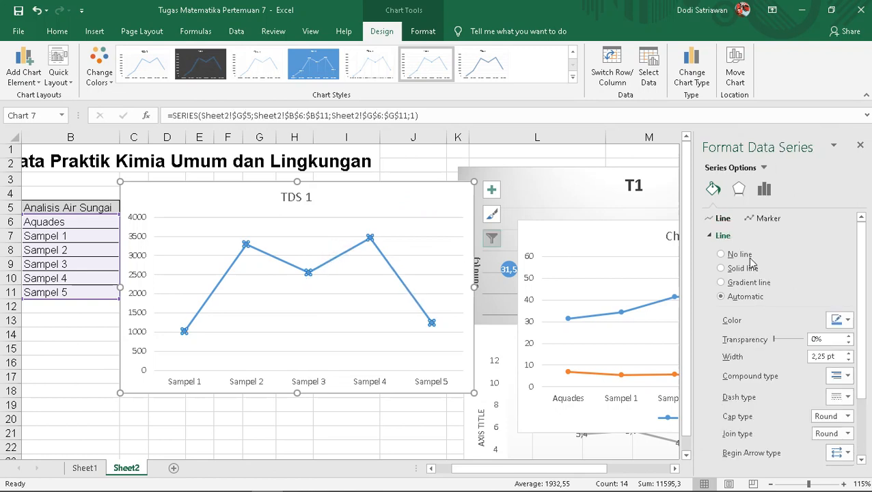
right_click(380, 251)
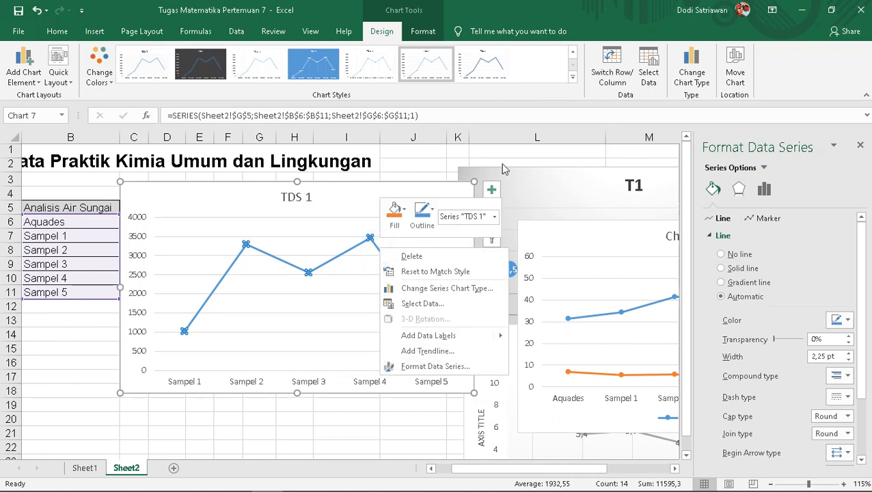
click(783, 147)
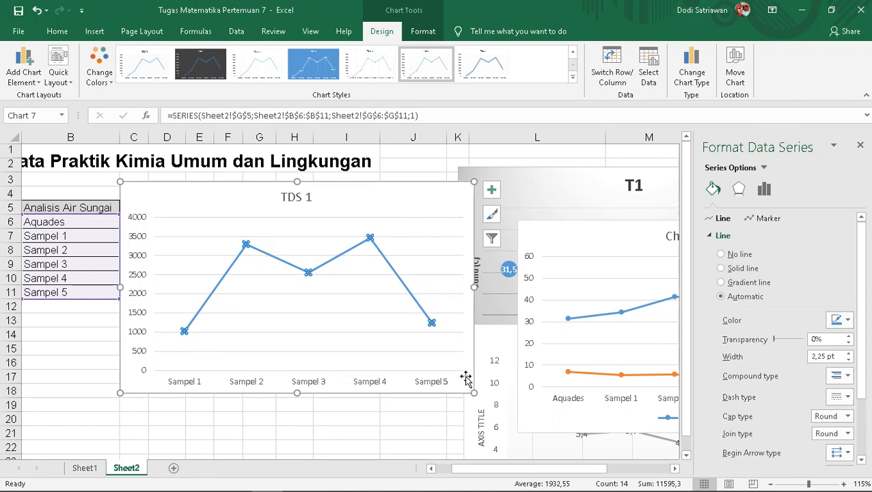
click(852, 322)
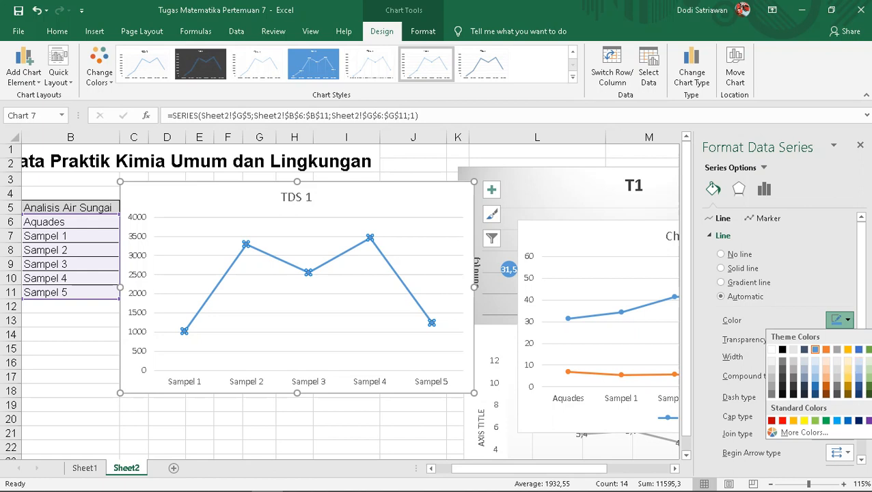
click(782, 350)
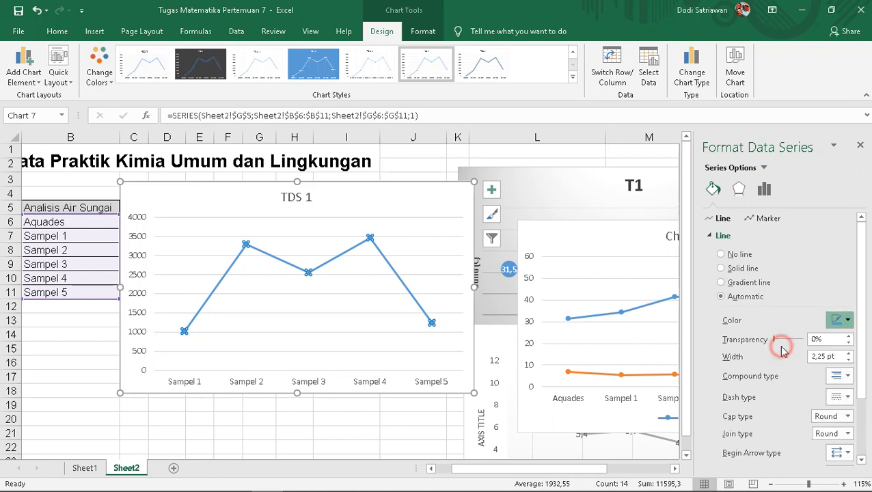
Try the double compound line type on the TDS 1 data series, switching back to the single line
scroll(783, 342, down, 2)
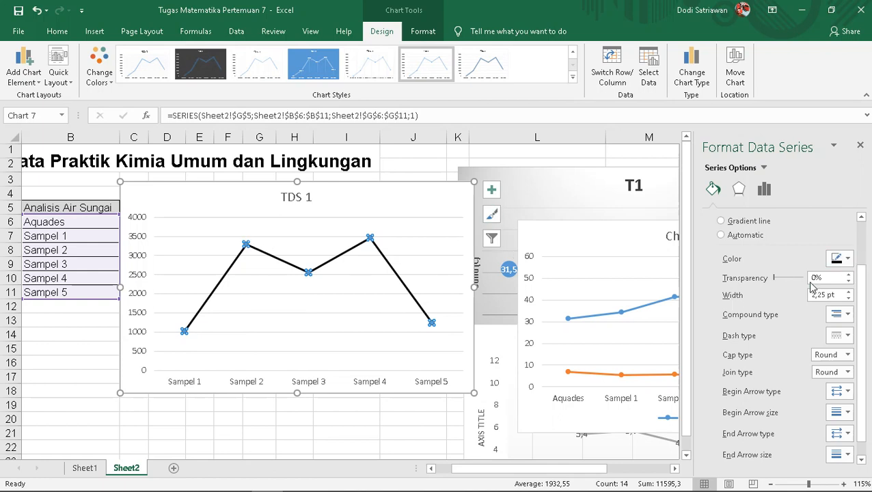
drag(775, 278, 746, 302)
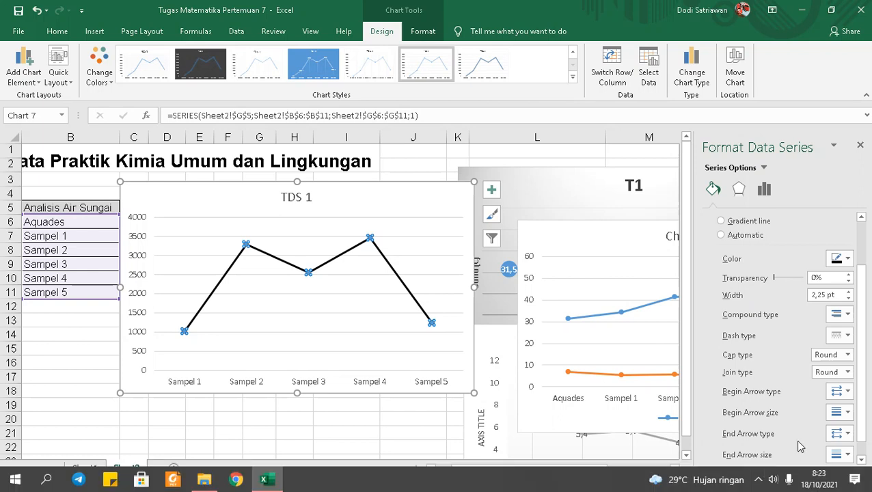
scroll(795, 378, down, 1)
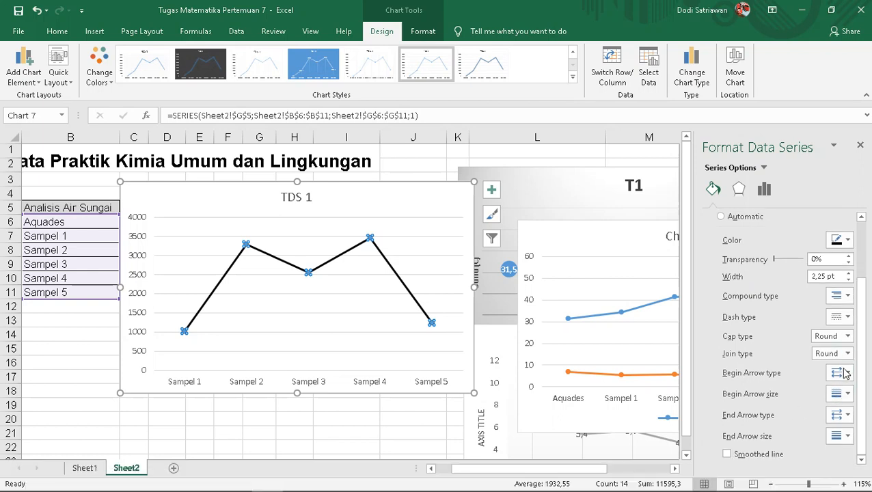
click(848, 295)
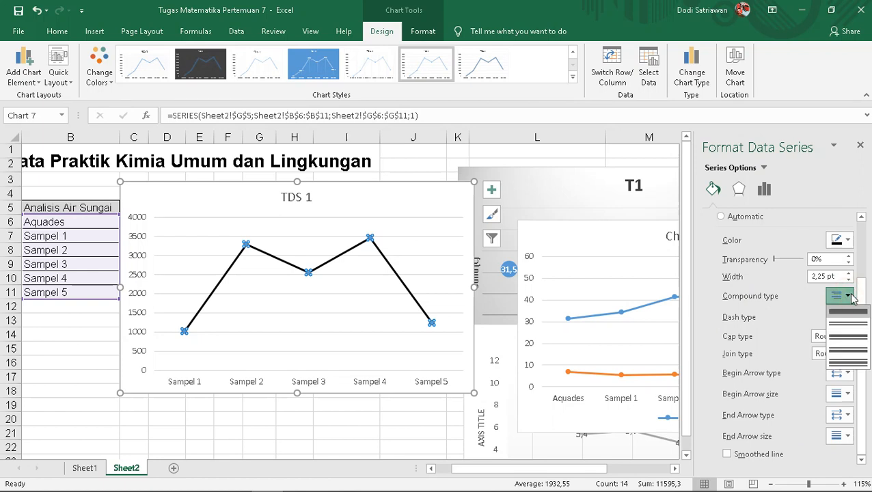
click(863, 328)
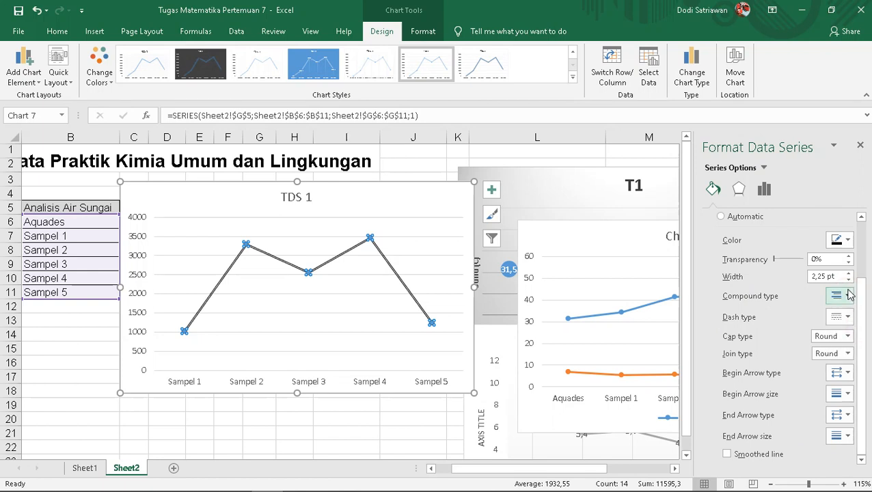
click(848, 295)
click(849, 314)
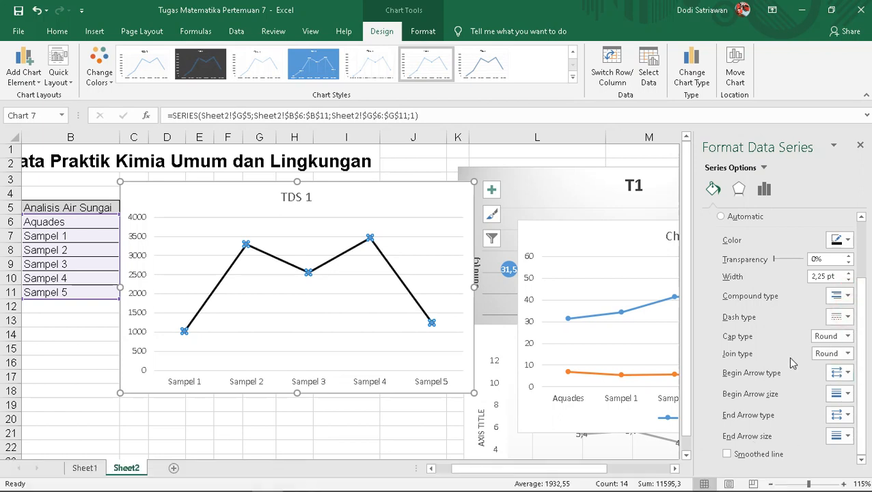
Try an arrowhead at the end of the TDS 1 series line, going back to no arrow, and check the arrow size options
click(846, 415)
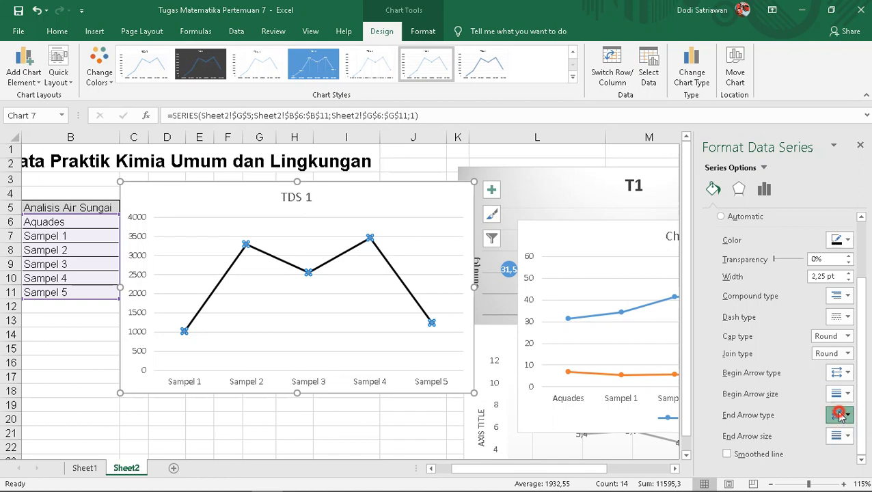
click(851, 438)
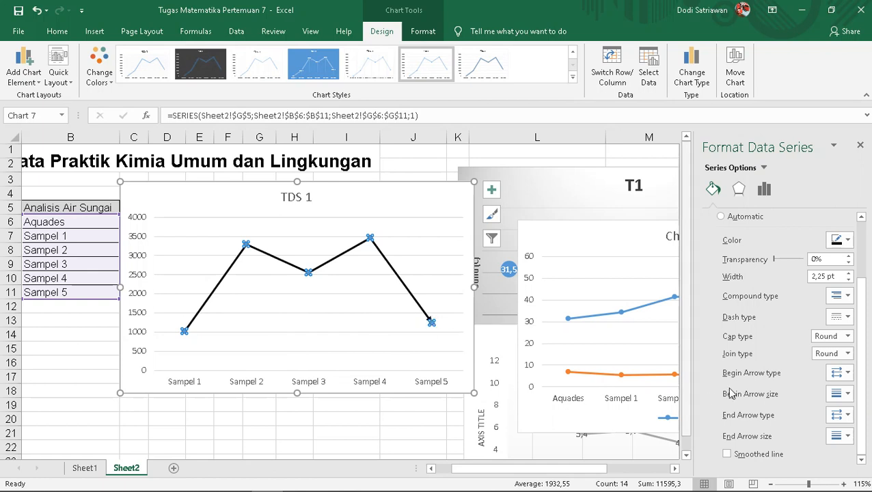
click(840, 373)
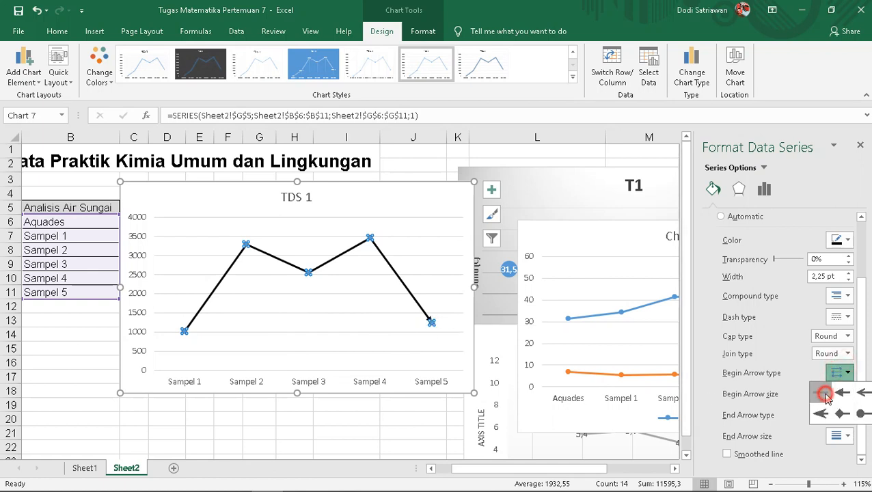
click(825, 395)
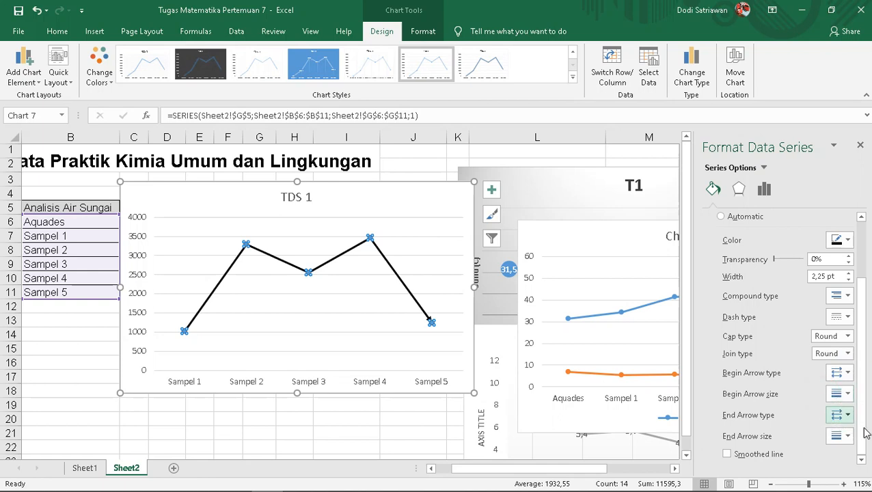
click(837, 415)
click(828, 437)
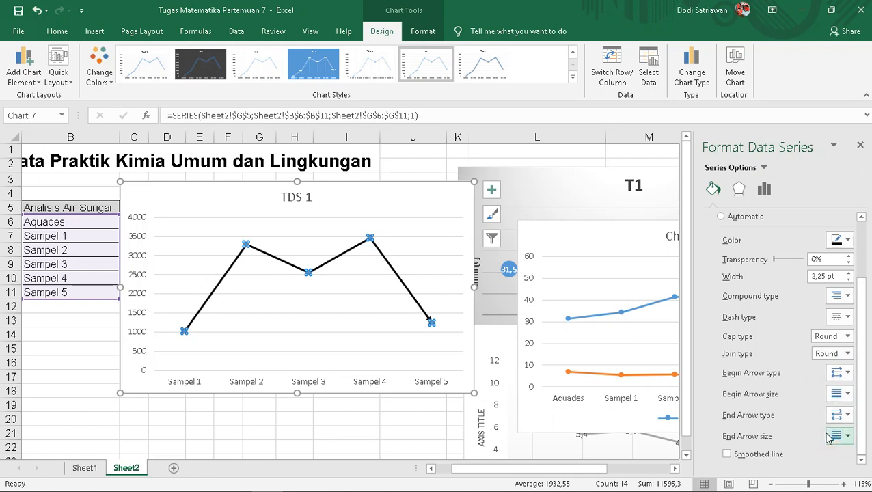
click(839, 393)
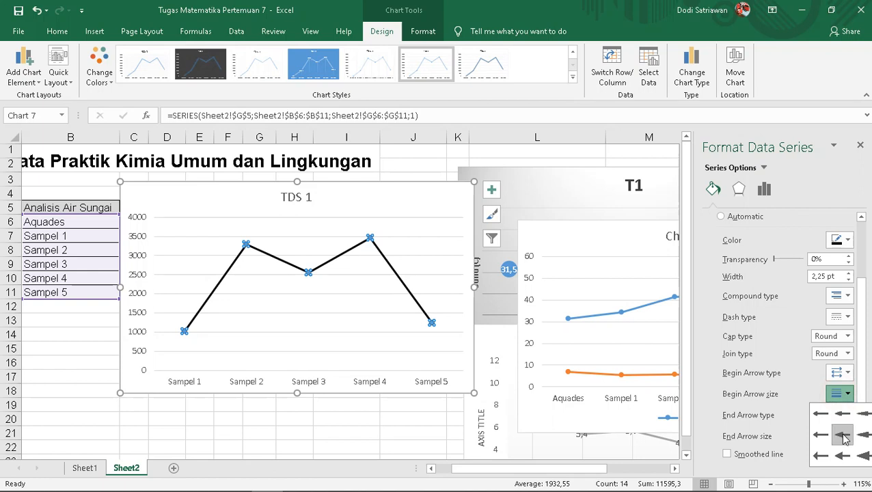
click(845, 397)
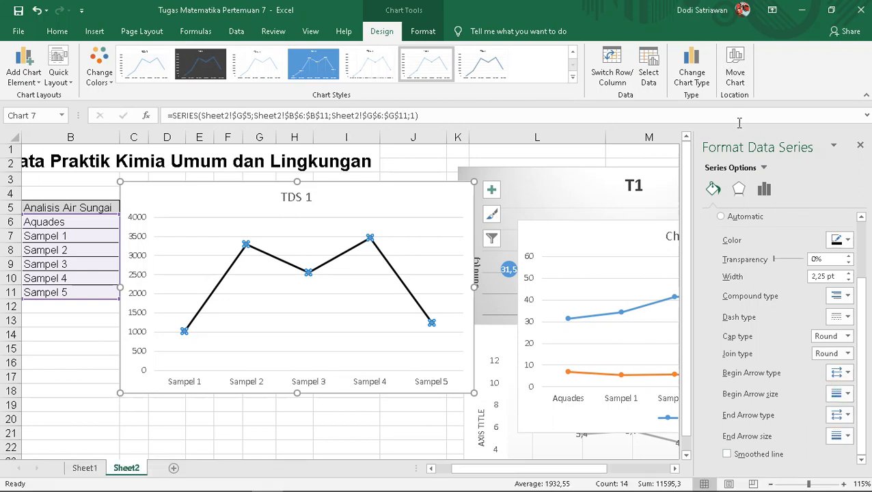
Look through the TDS 1 data series' effects, axis plotting and line formatting options
click(739, 189)
click(764, 189)
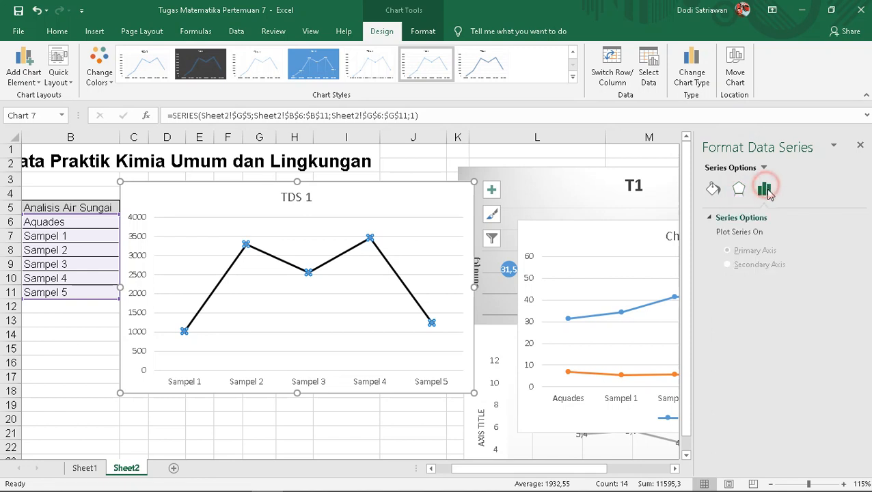
click(723, 217)
click(721, 216)
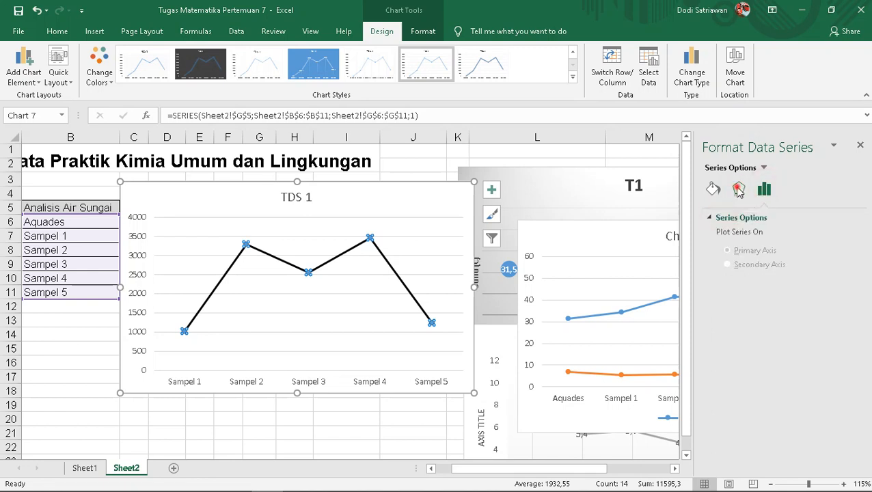
click(739, 190)
click(715, 192)
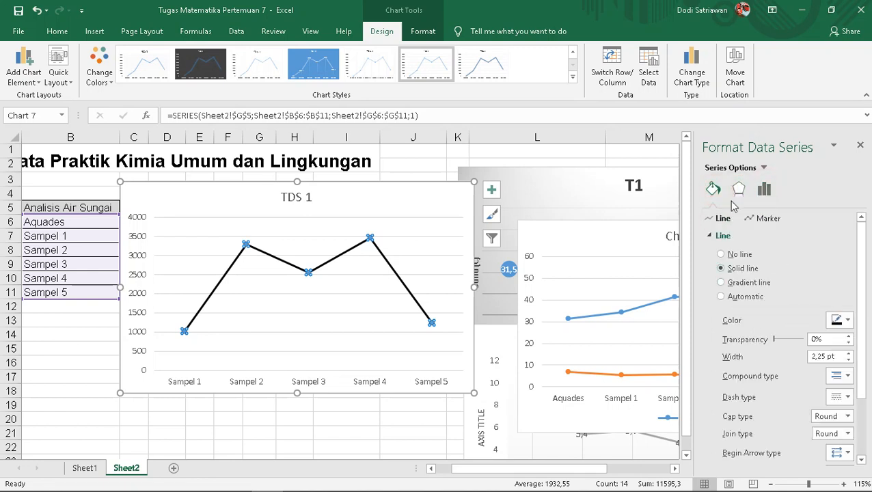
scroll(756, 352, down, 3)
scroll(735, 303, up, 3)
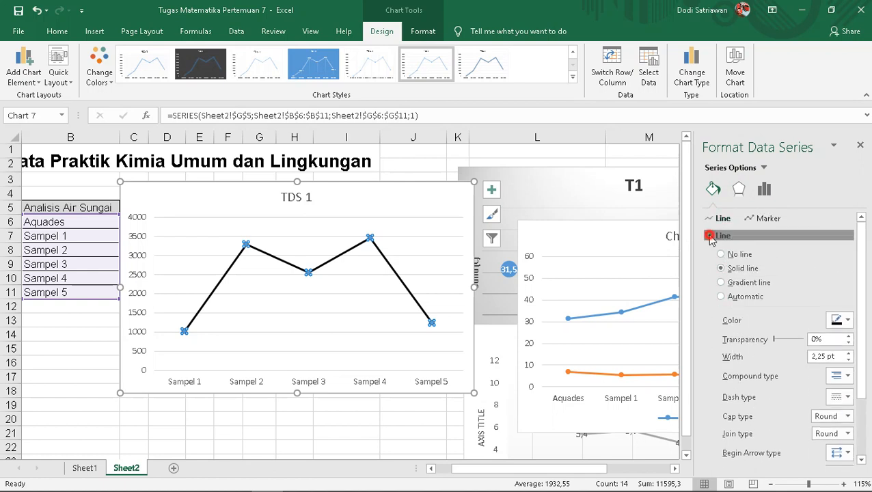
Examine the marker type, marker fill and line settings available for the TDS 1 data series
click(714, 235)
click(775, 219)
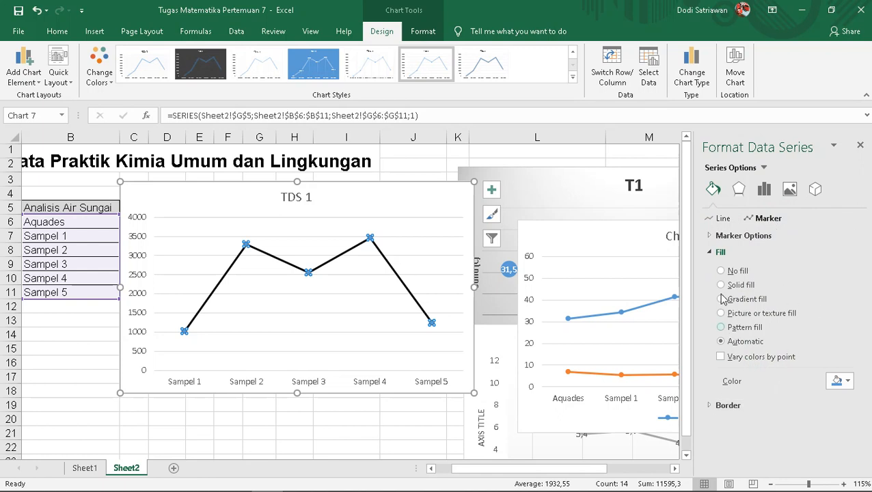
click(718, 237)
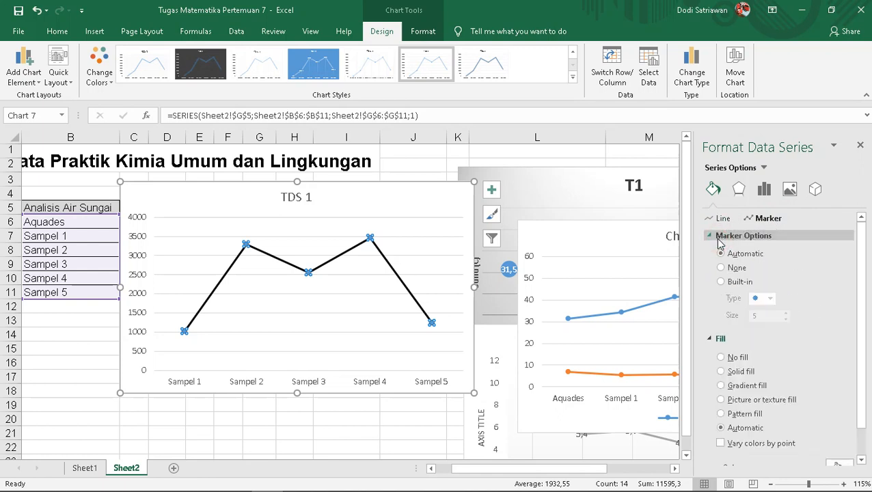
click(717, 239)
click(723, 218)
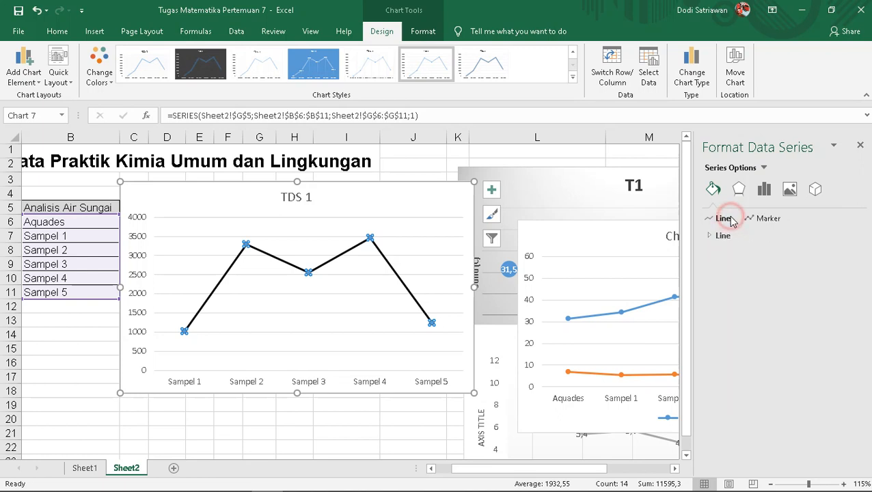
click(739, 188)
click(713, 190)
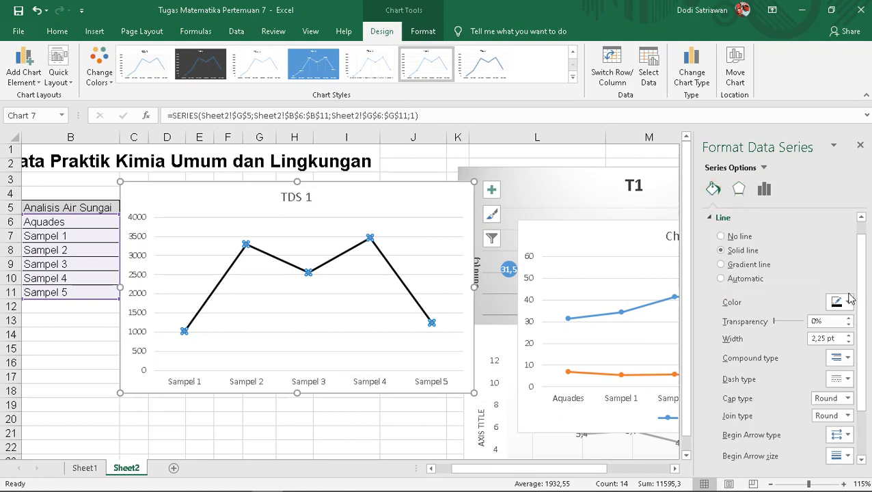
scroll(818, 299, down, 1)
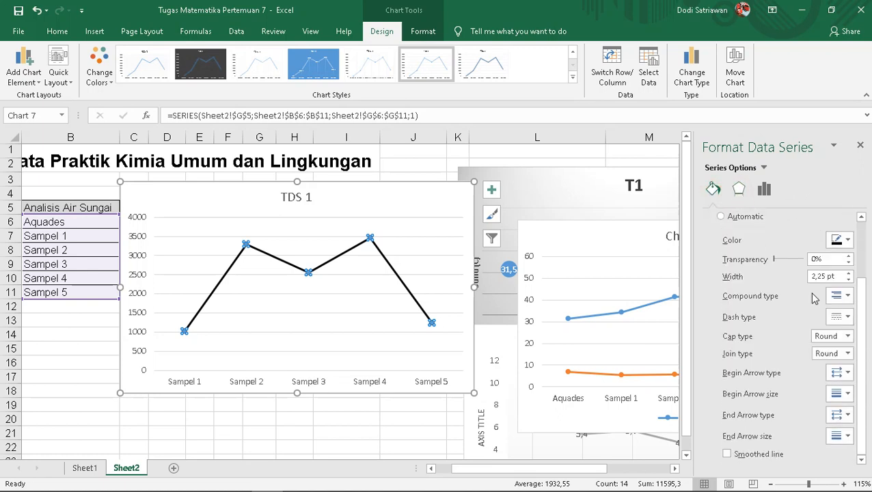
scroll(807, 352, up, 1)
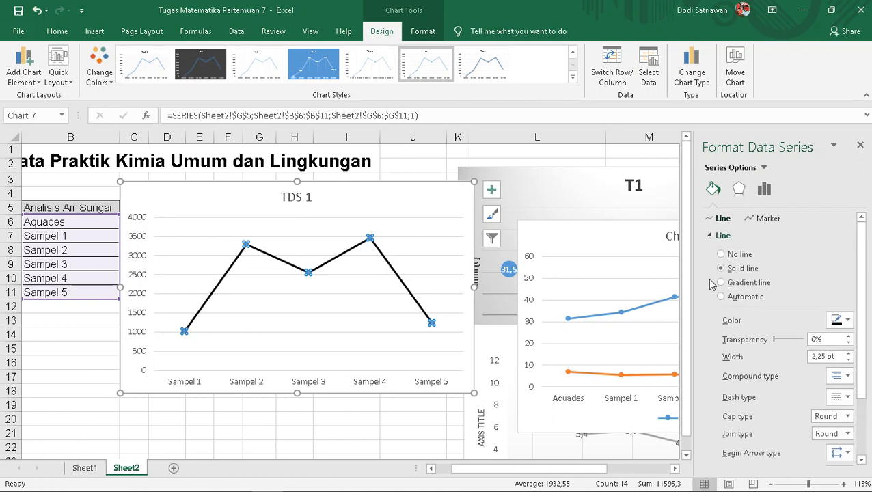
Try a gradient line on the TDS 1 data series, shifting its middle gradient stops and placing one at 90%
click(745, 282)
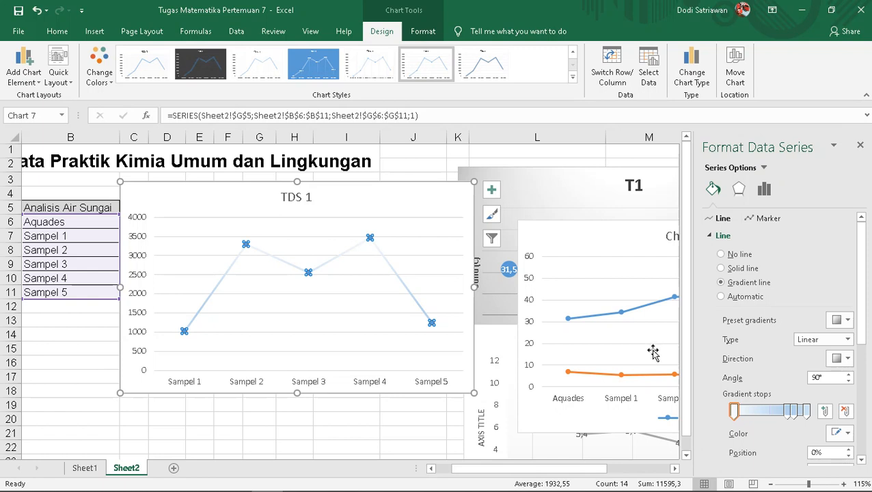
scroll(785, 399, down, 3)
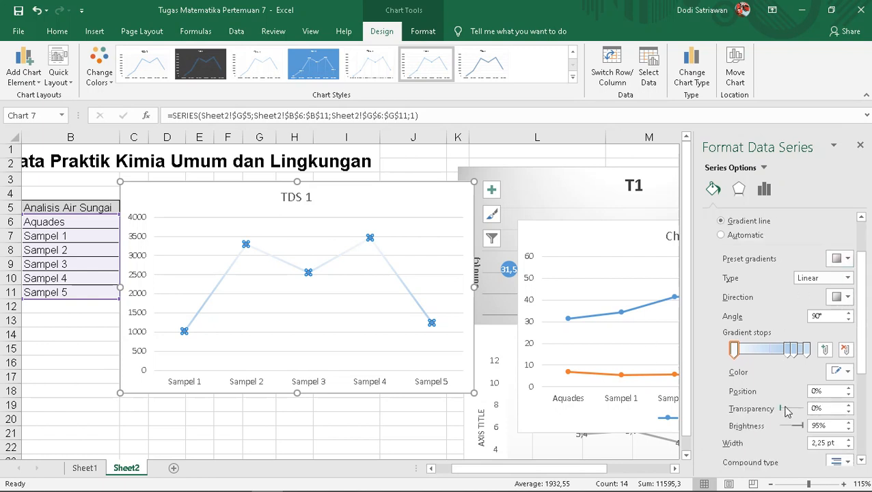
scroll(777, 452, down, 8)
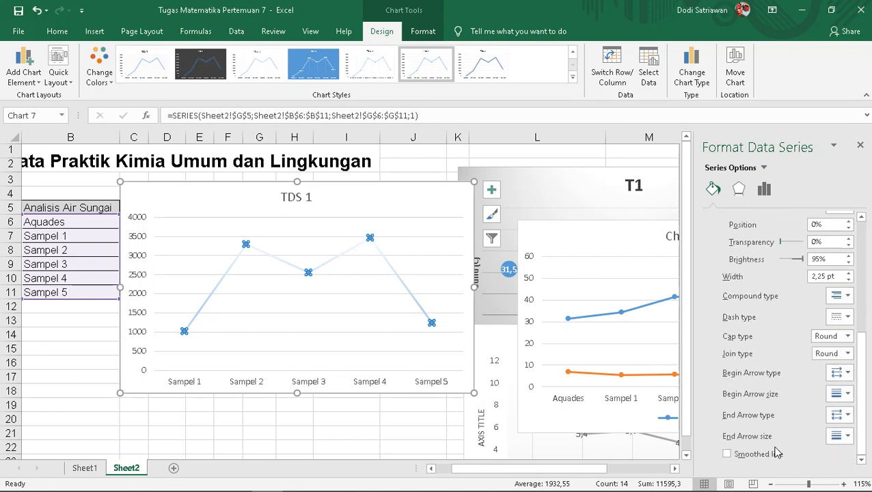
scroll(777, 451, up, 3)
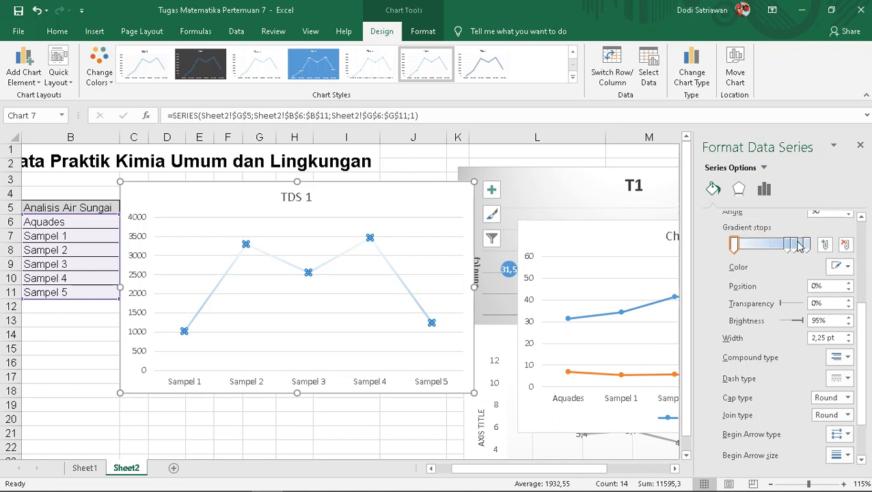
mouse_move(787, 242)
mouse_down()
mouse_move(769, 244)
mouse_move(789, 245)
mouse_move(780, 245)
mouse_up()
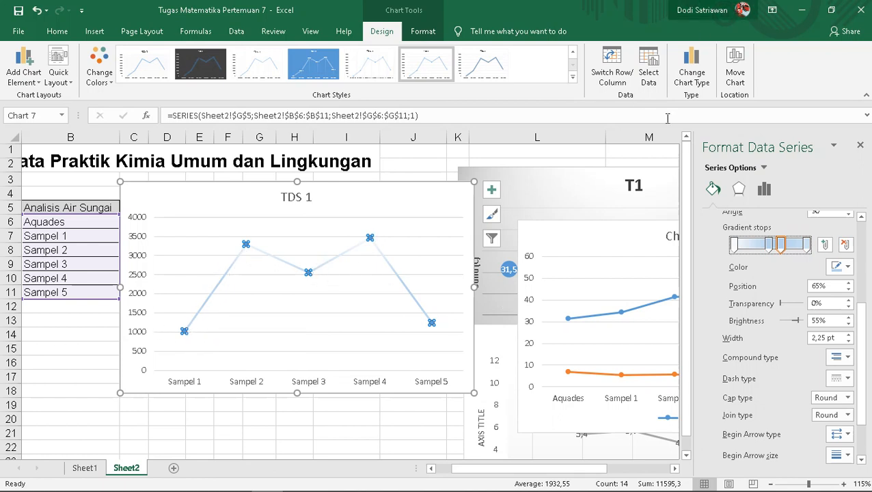
drag(783, 245, 801, 245)
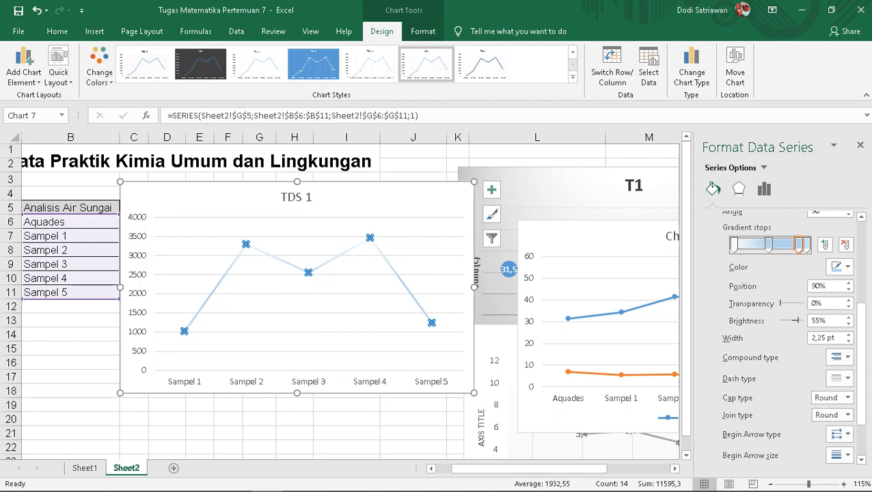
Set the TDS 1 data series line to Automatic and close the series formatting options
drag(860, 336, 861, 258)
click(742, 261)
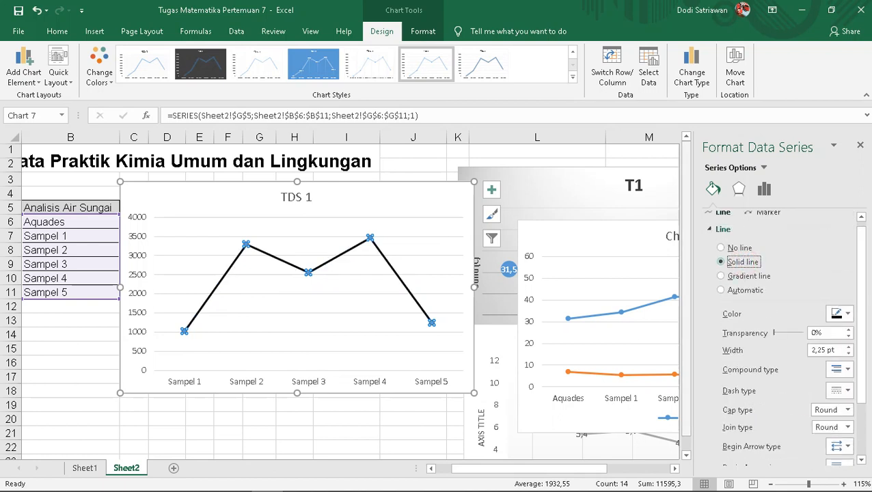
click(757, 293)
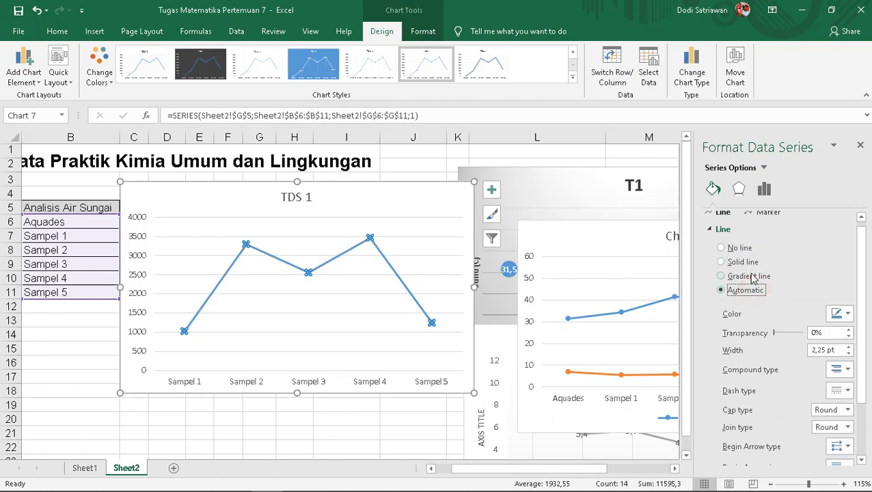
scroll(752, 276, up, 1)
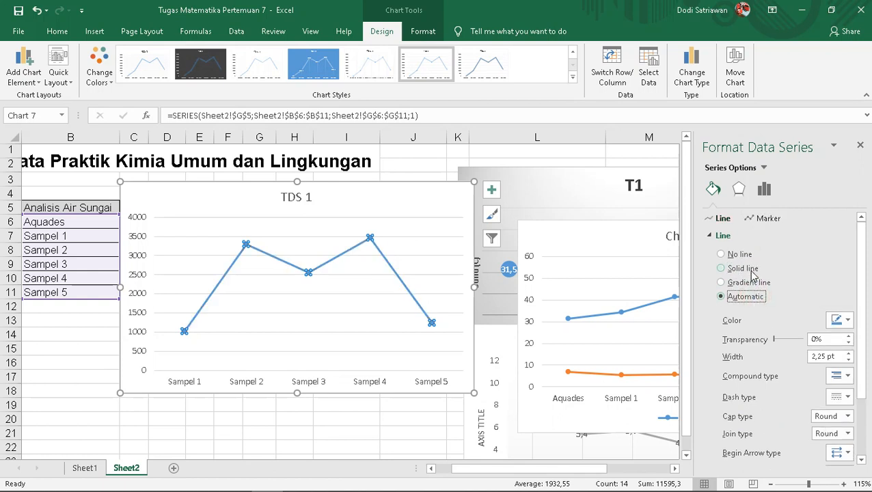
click(863, 147)
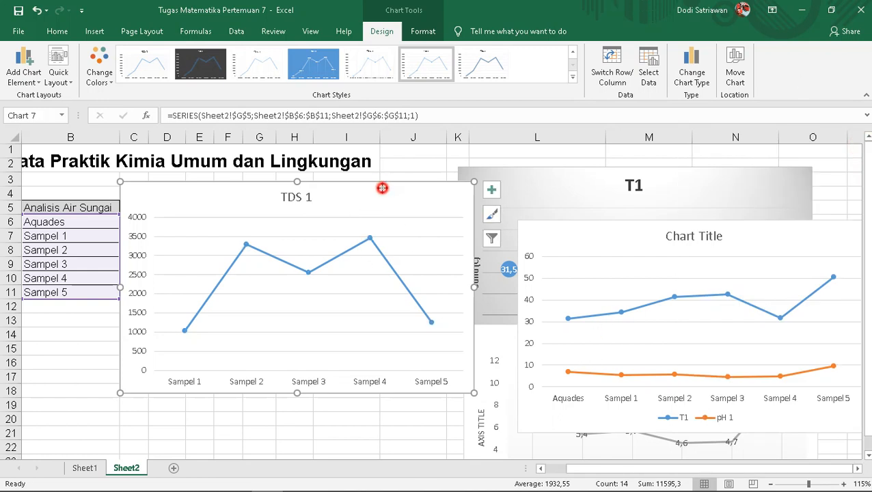
Move the TDS 1 chart below the data table to about row 13 and the combined T1 and pH 1 chart to start in column M
drag(382, 187, 342, 314)
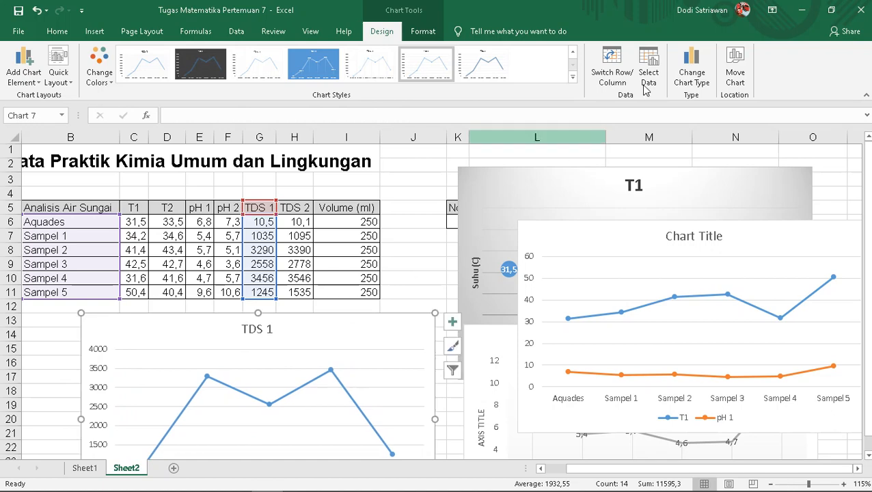
drag(619, 252, 747, 240)
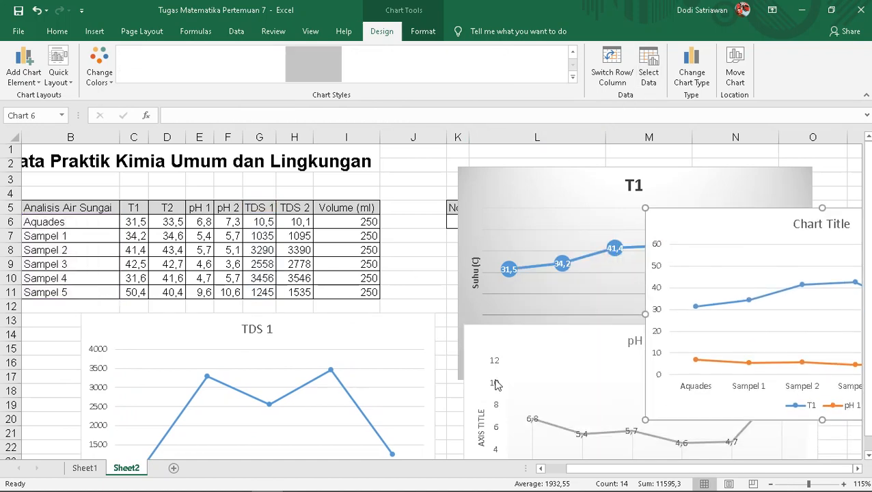
Move the pH 1 chart down to about row 20 and the TDS 1 chart left to column B, just below the data table
scroll(525, 287, down, 2)
drag(525, 287, 545, 328)
scroll(518, 282, up, 2)
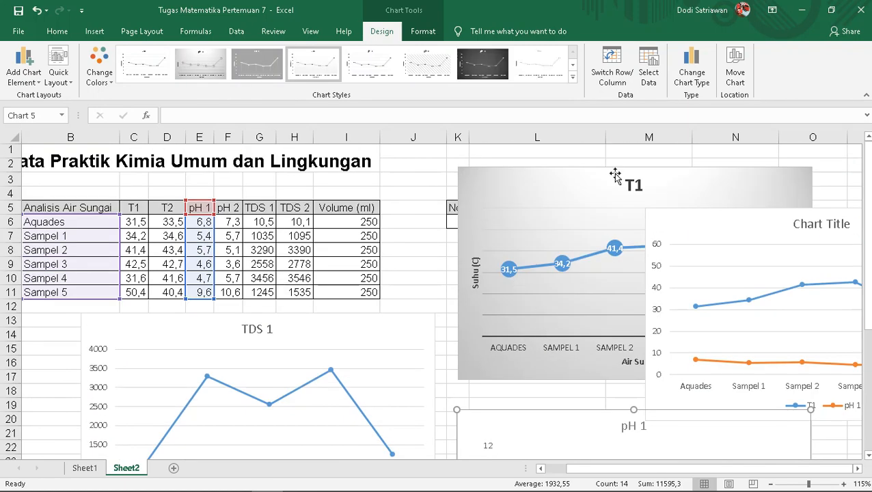
drag(348, 330, 285, 327)
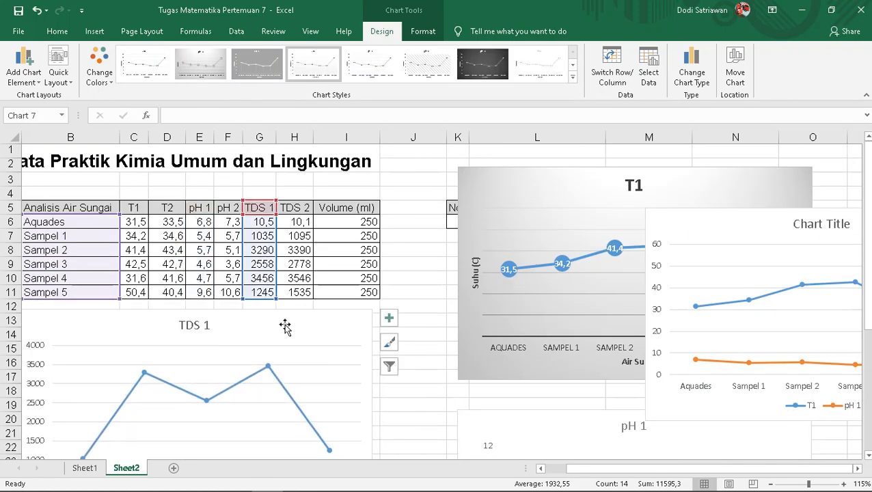
click(551, 468)
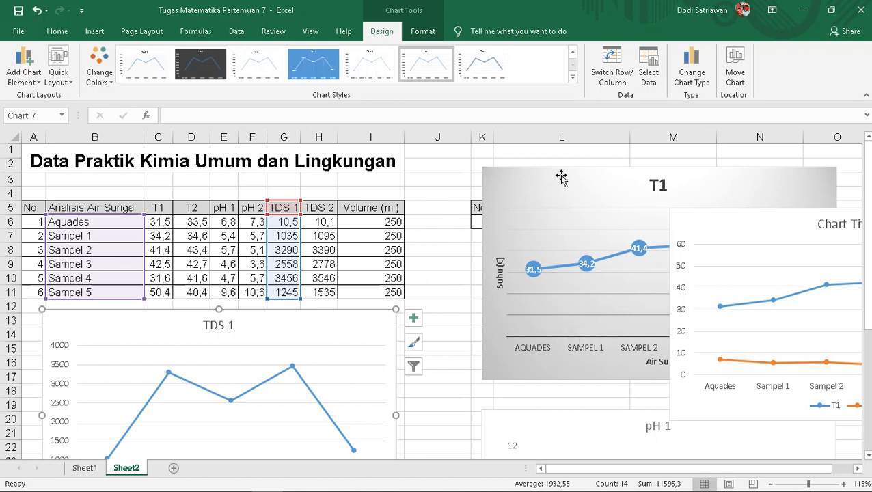
Move the T1 chart left so that it starts in column H at about row 4, overlapping the data table
mouse_move(562, 177)
mouse_down()
mouse_move(514, 185)
mouse_move(501, 176)
mouse_up()
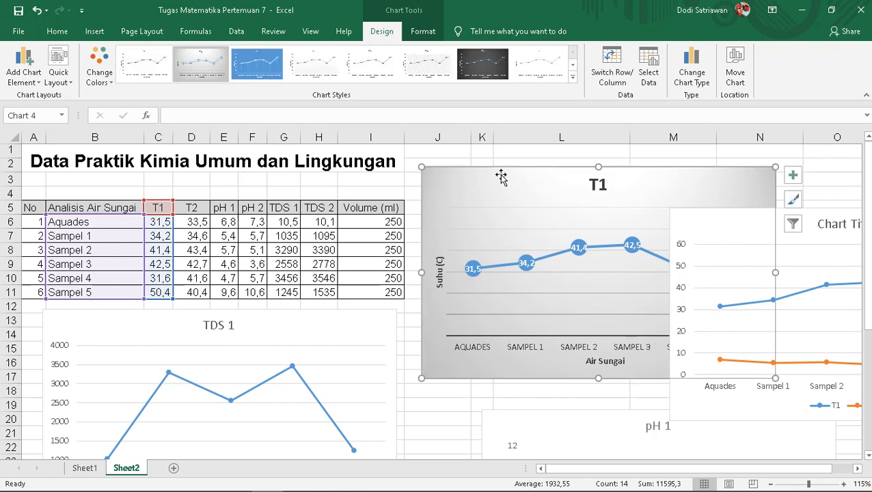
click(283, 253)
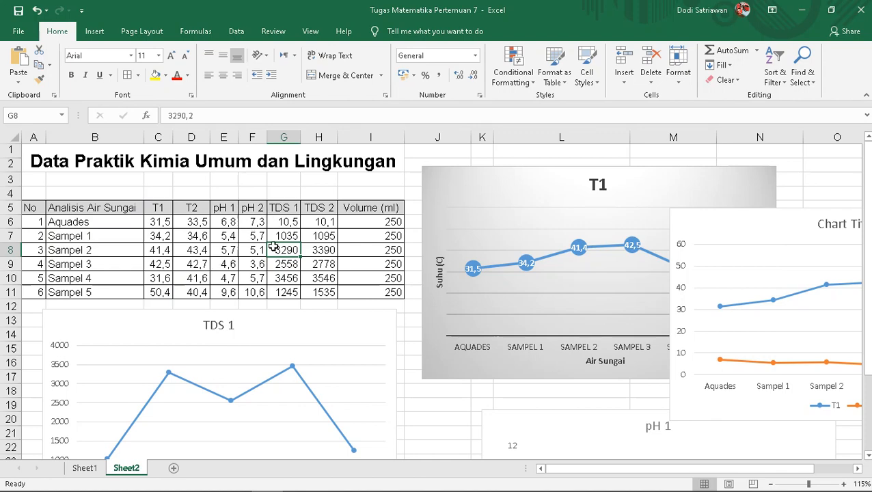
scroll(303, 342, down, 3)
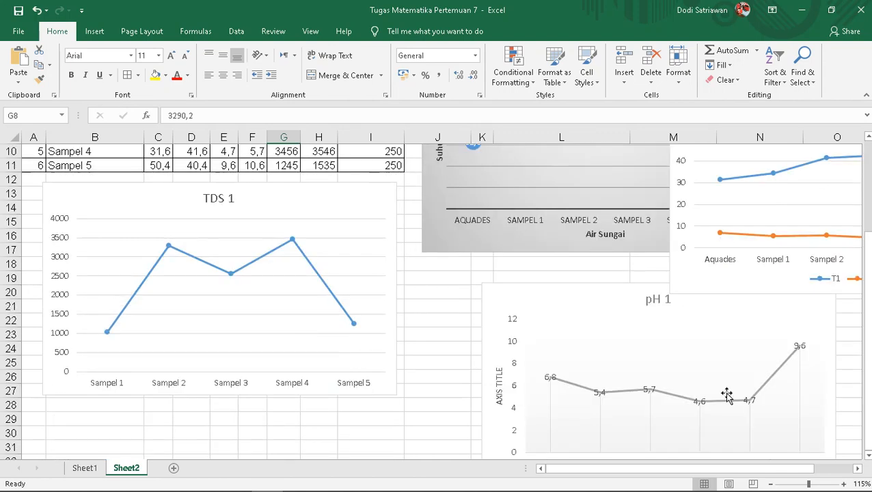
scroll(726, 395, up, 2)
scroll(726, 395, up, 1)
scroll(701, 444, down, 3)
click(521, 279)
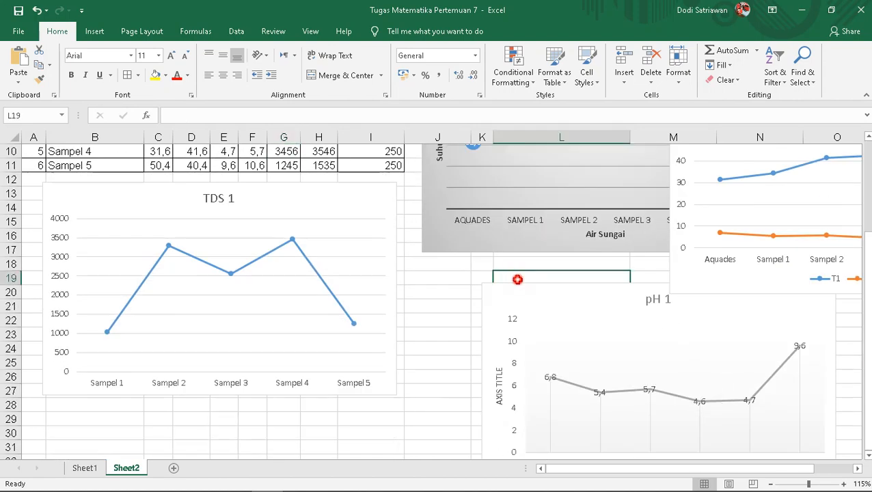
scroll(579, 317, up, 3)
click(632, 182)
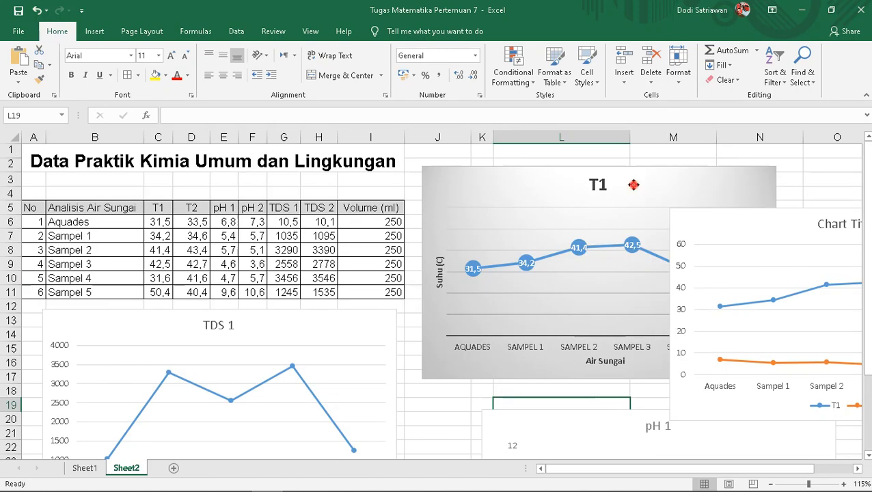
drag(645, 185, 559, 216)
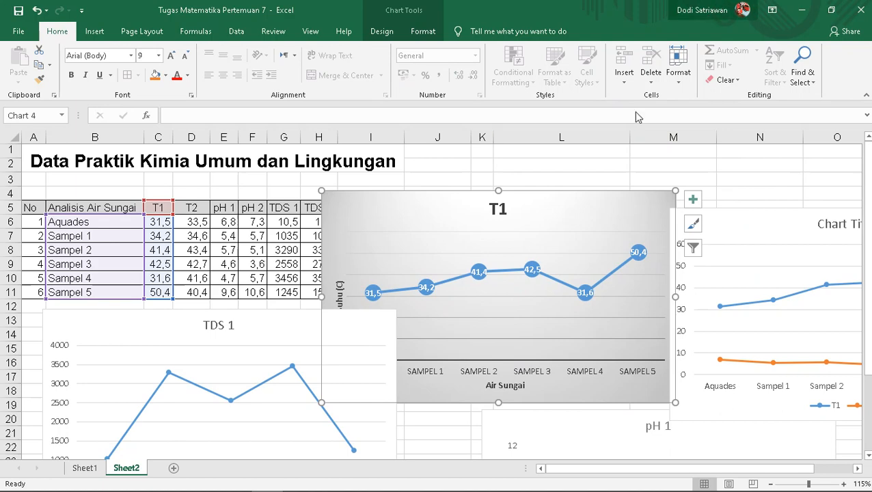
Shift the TDS 1 title to the bottom of its chart and move the chart down to about row 22
drag(234, 331, 229, 457)
drag(286, 266, 298, 461)
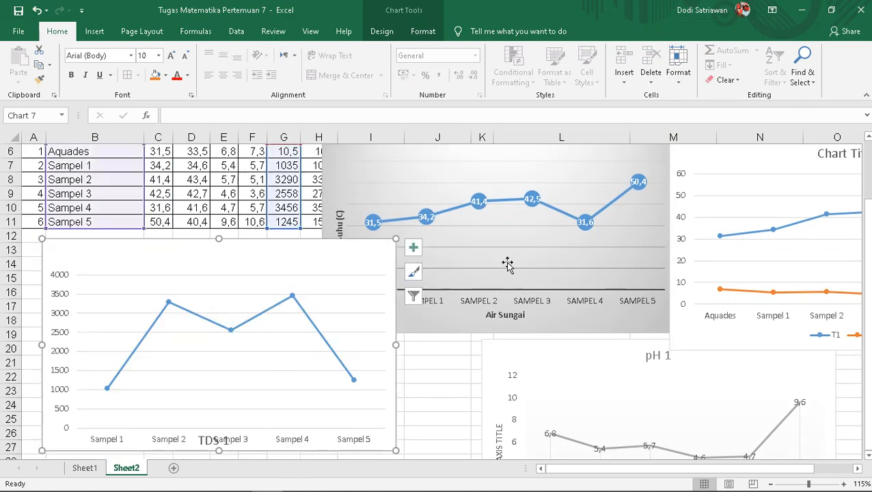
drag(322, 246, 325, 391)
scroll(588, 287, up, 2)
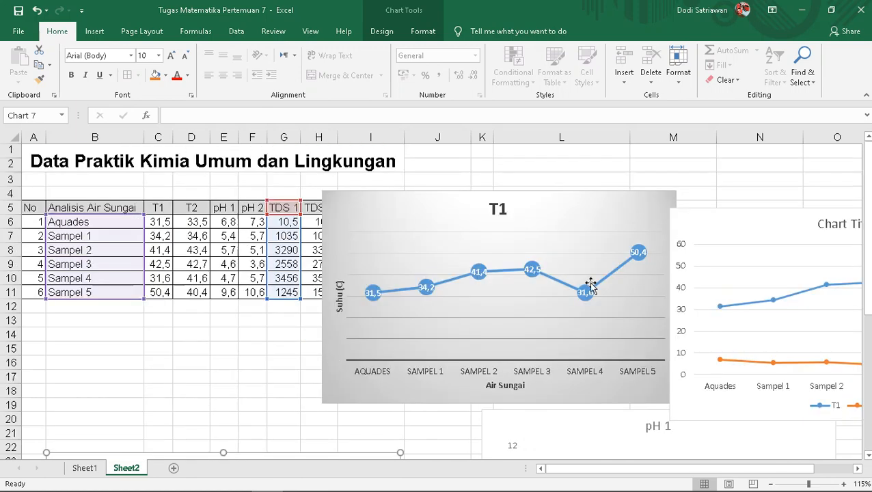
Apply the first, plain white chart style to the T1 chart and place the chart below the data table, starting in column B at about row 13
drag(564, 205, 372, 216)
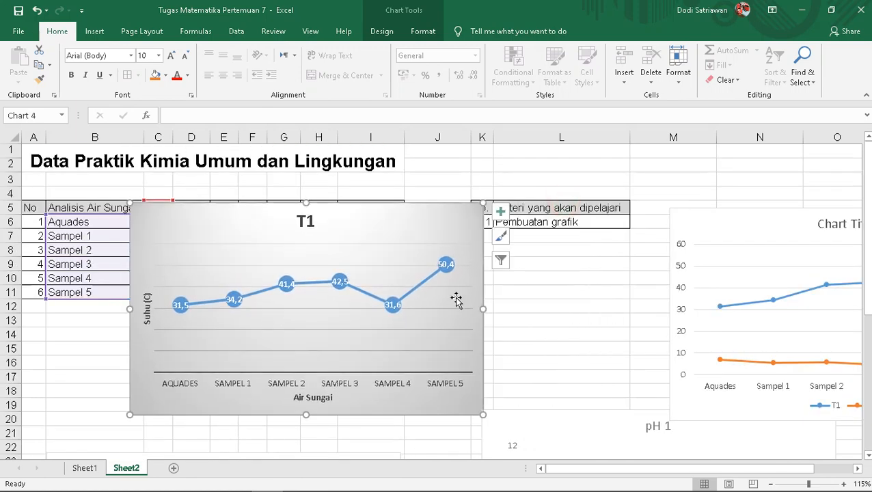
click(423, 31)
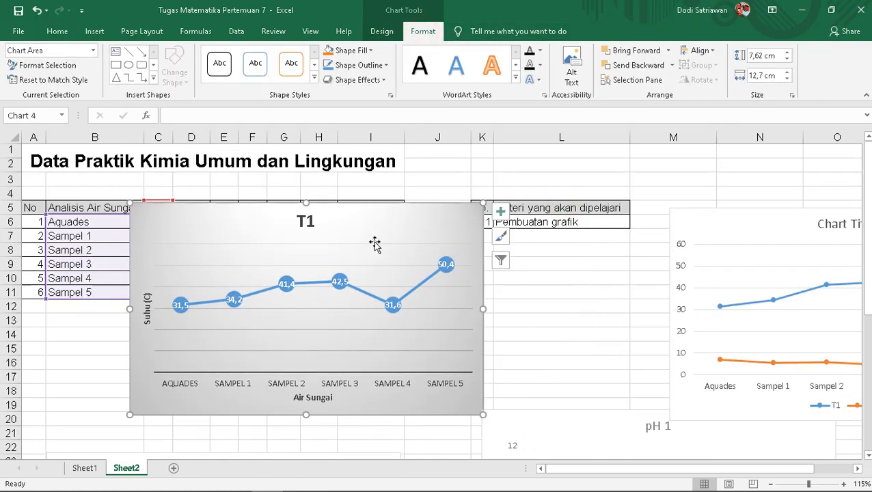
click(378, 31)
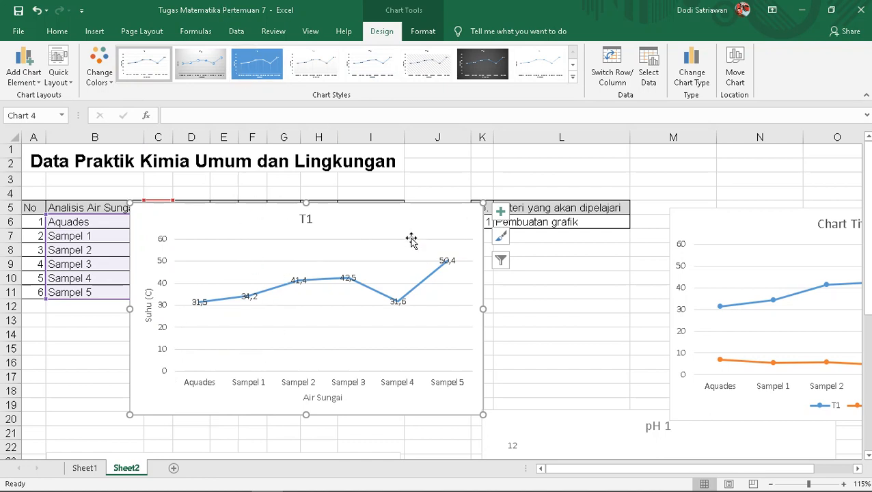
drag(405, 214, 402, 321)
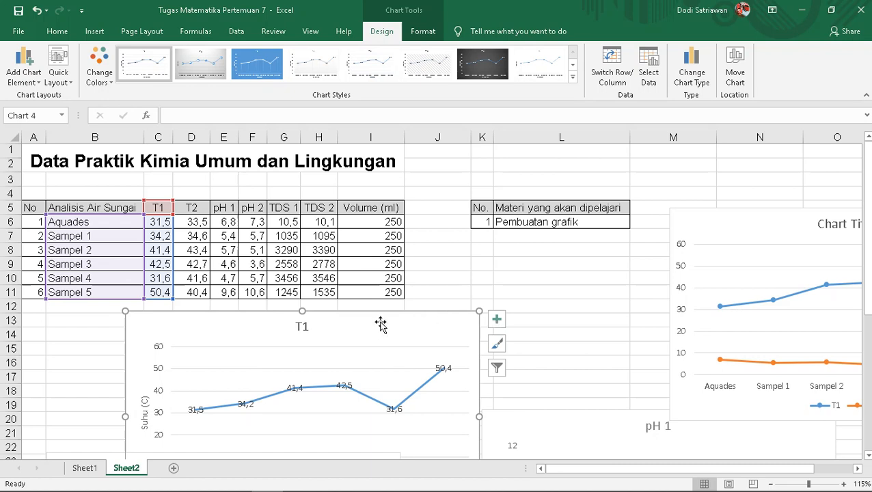
scroll(374, 331, down, 1)
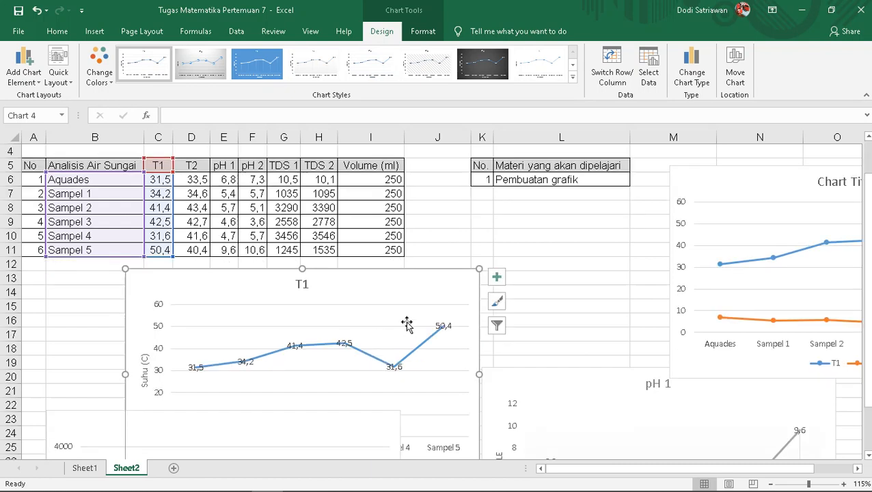